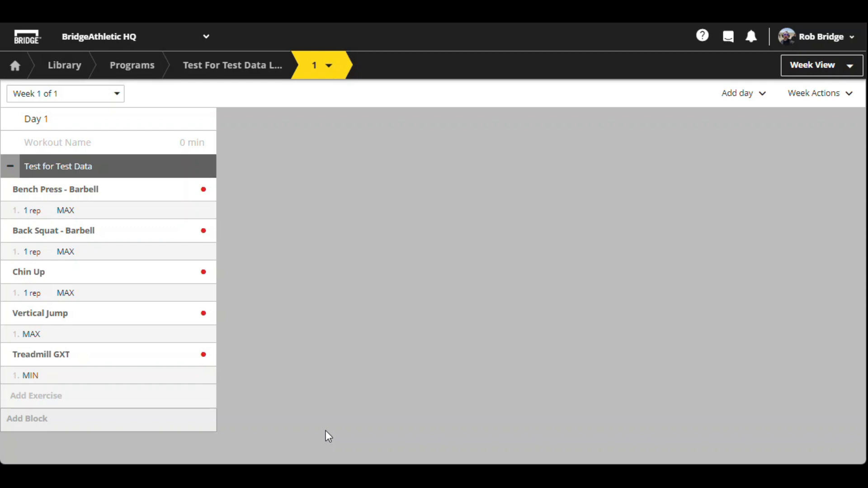
Set the first set of the Bench Press - Barbell exercise to Required and close the exercise
left_click(135, 192)
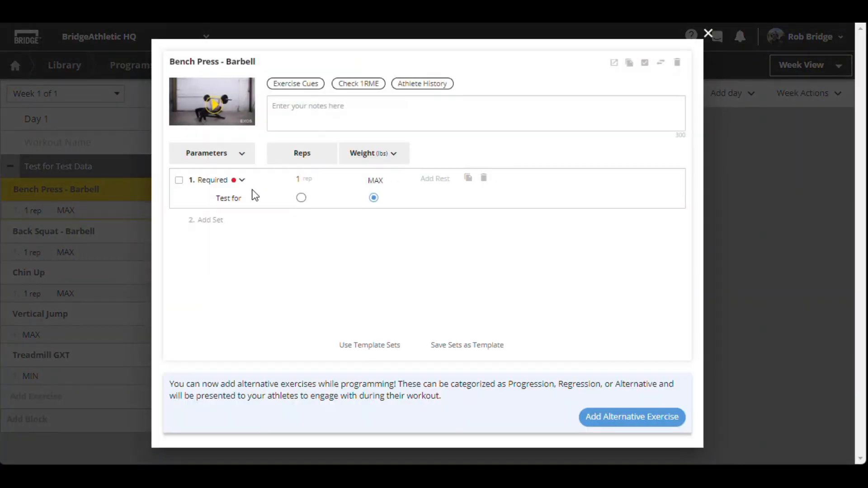
left_click(243, 182)
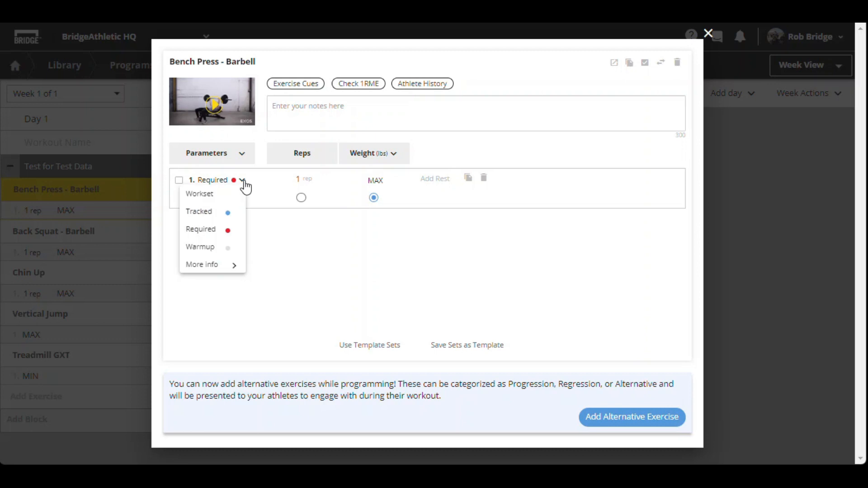
left_click(205, 232)
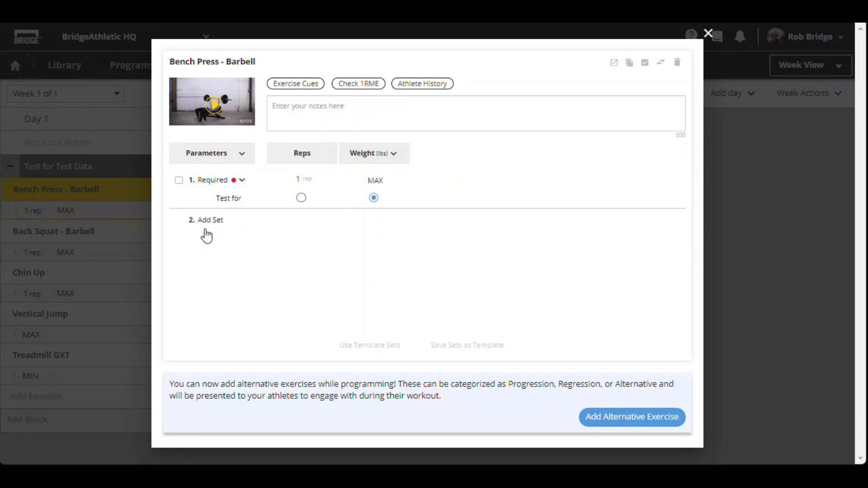
left_click(786, 248)
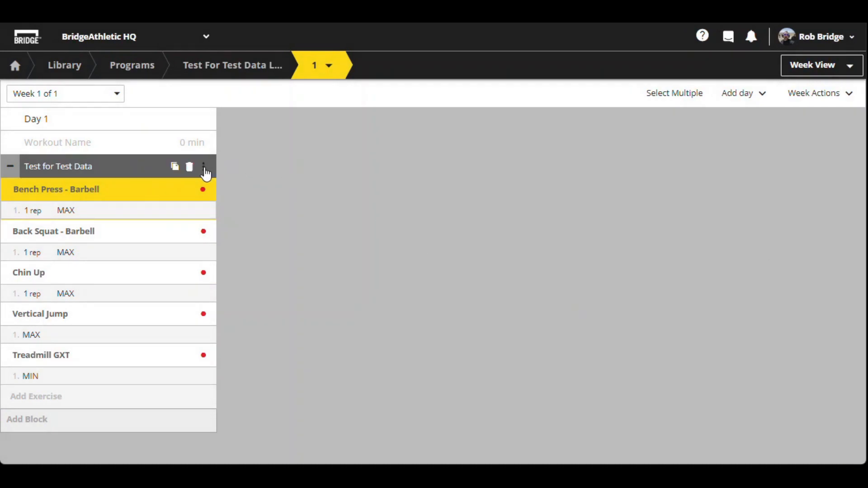
Save the Test for Test Data block as a template block with the tag Testing
left_click(204, 169)
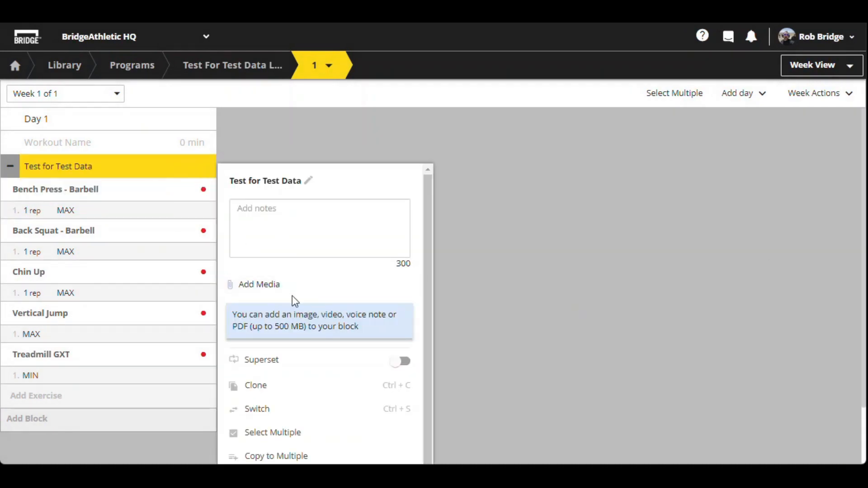
scroll(293, 299, "down", 1)
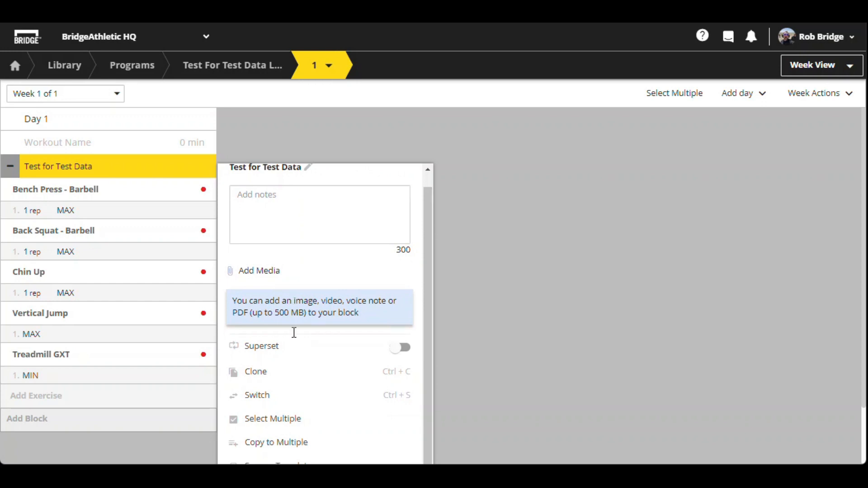
scroll(292, 409, "down", 2)
left_click(293, 403)
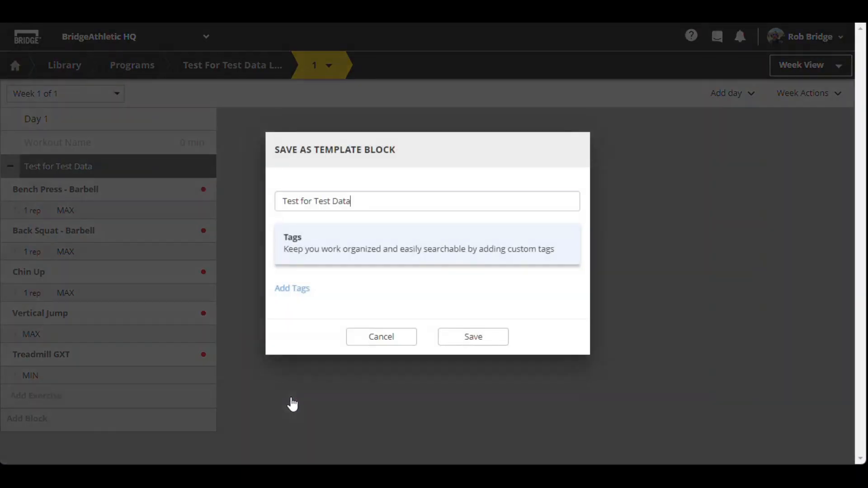
left_click(473, 343)
left_click(297, 289)
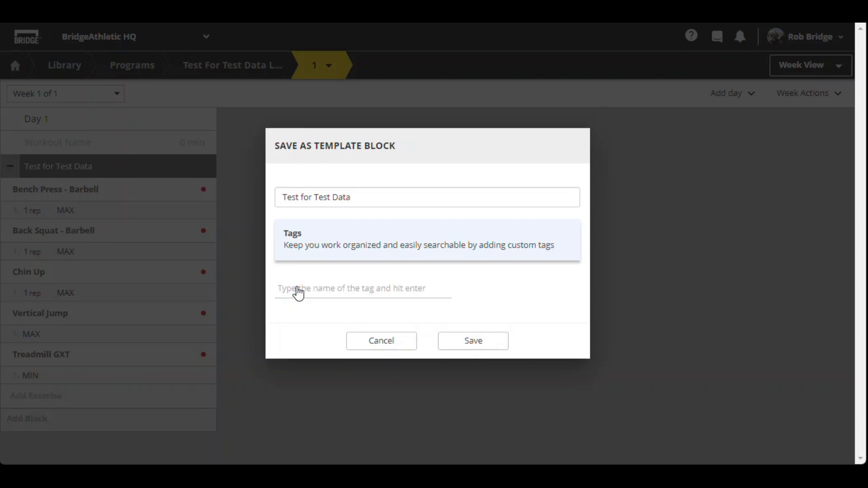
type("Testing")
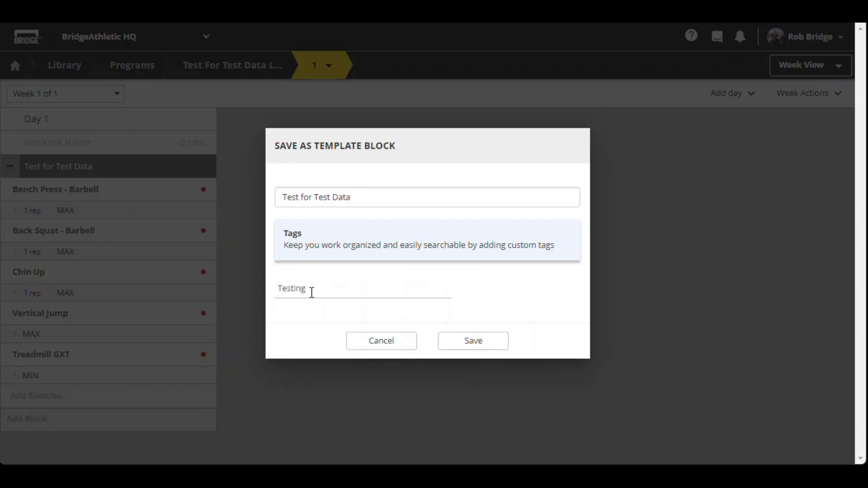
left_click(485, 347)
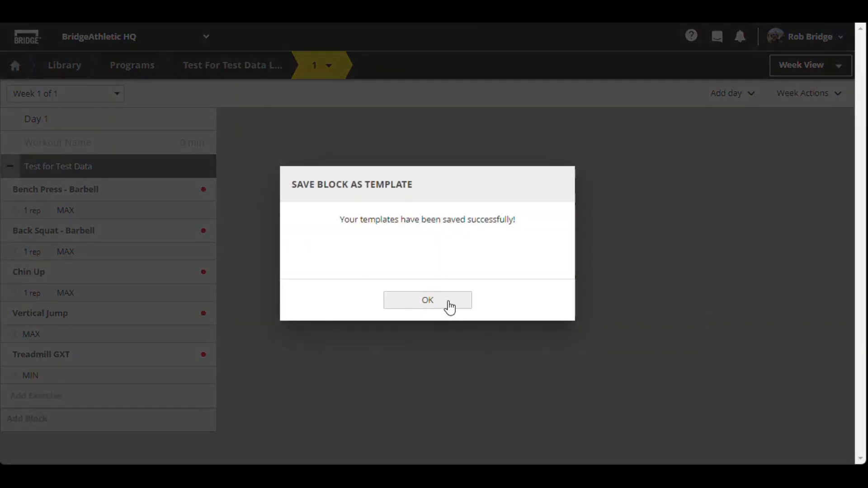
left_click(450, 307)
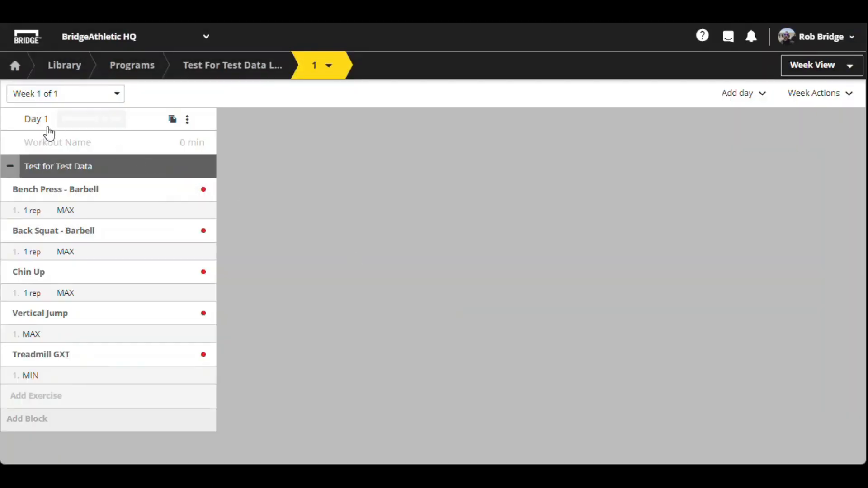
Name the Day 1 workout Test Day
double_click(52, 145)
type("Te")
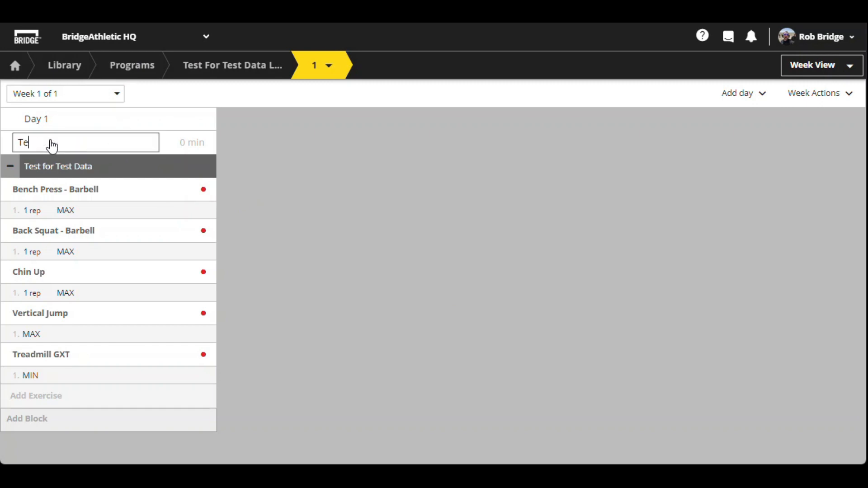
type("st Day")
mouse_move(188, 120)
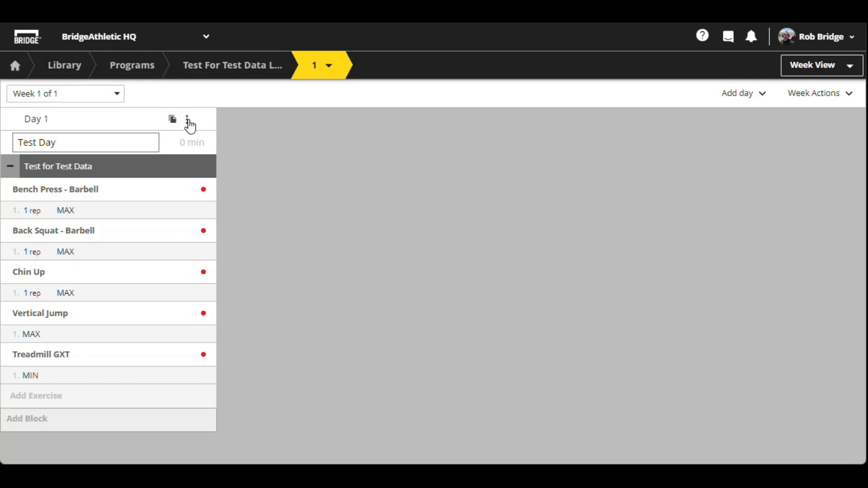
left_click(240, 130)
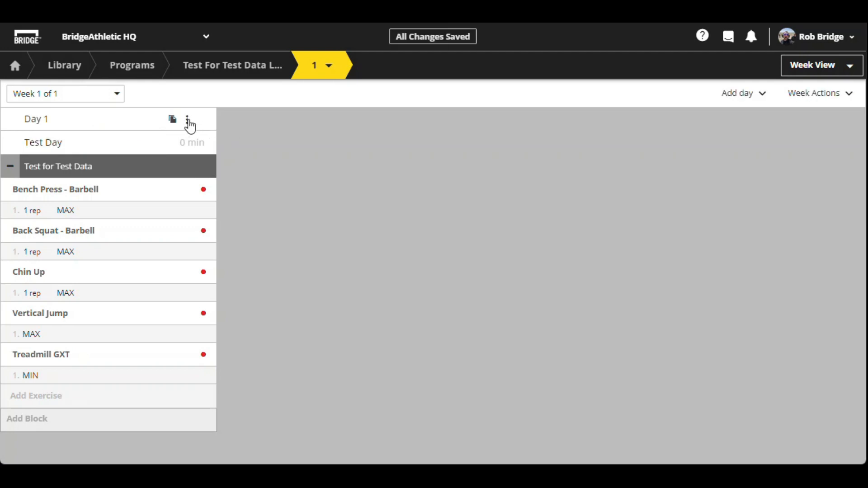
Save the Day 1 workout as a template workout named Test Day with the tag Testing
left_click(188, 120)
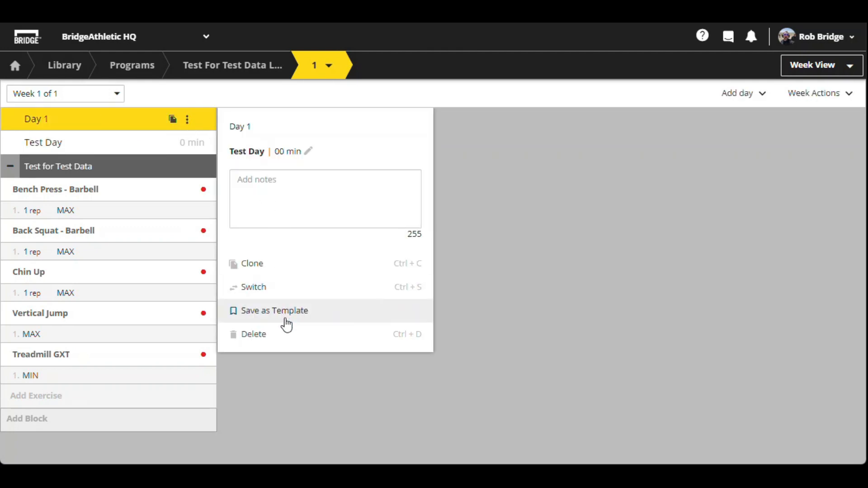
left_click(287, 313)
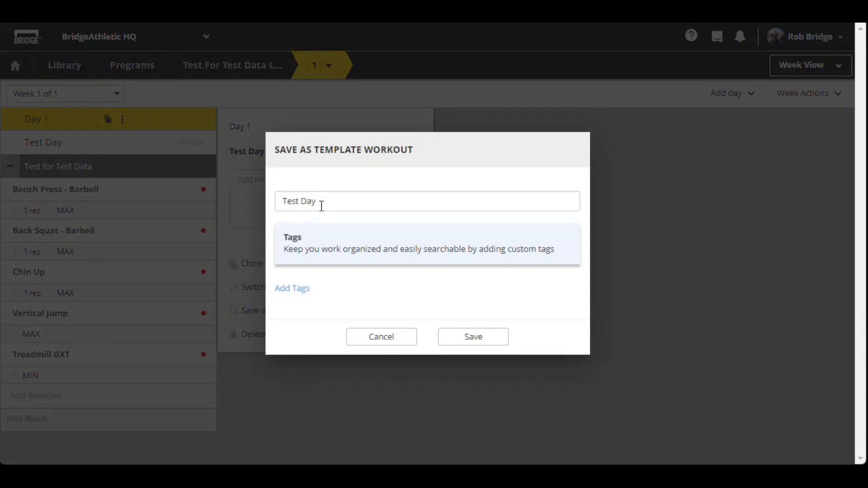
left_click(298, 290)
type("Testing")
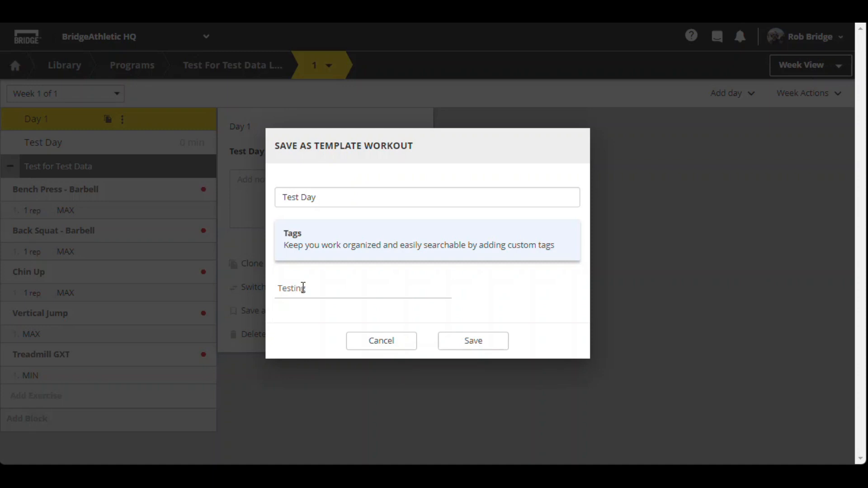
left_click(470, 343)
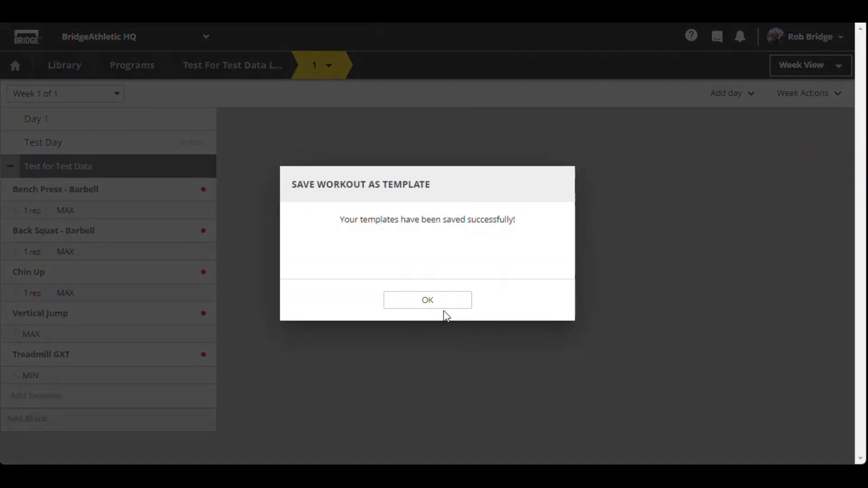
left_click(440, 306)
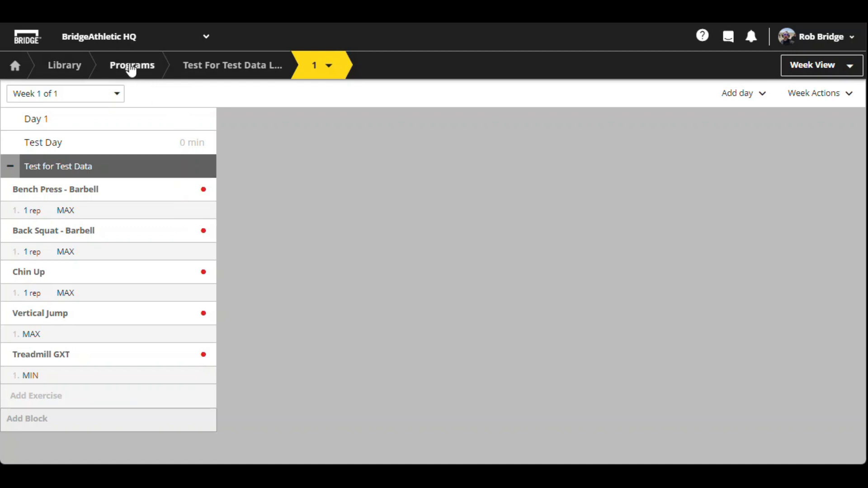
Open the Early 6-Month ACL phase of the Physio Example program from the program library
left_click(131, 66)
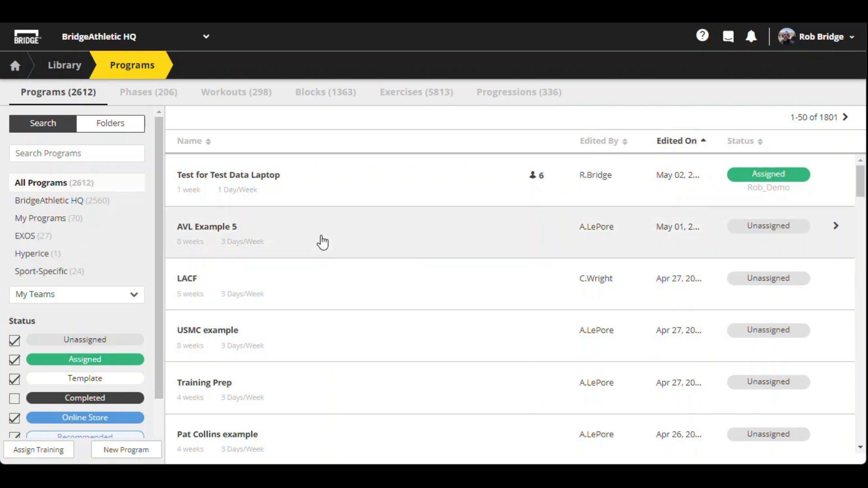
scroll(322, 243, "down", 15)
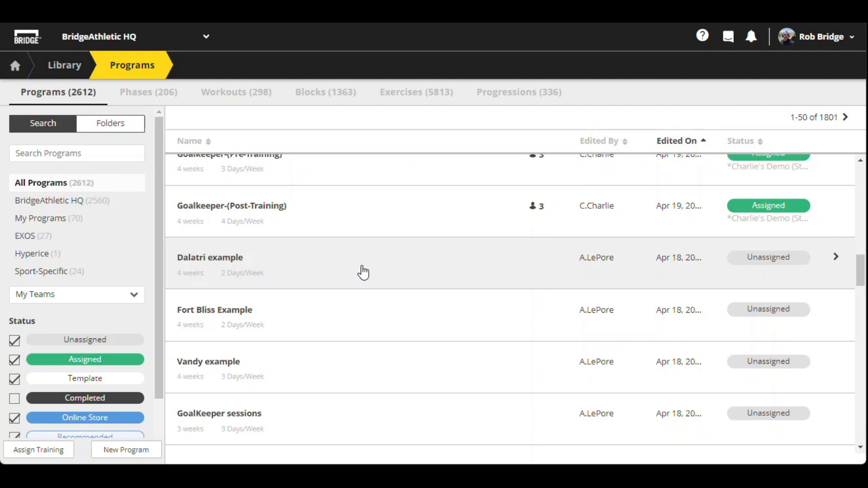
scroll(363, 272, "down", 8)
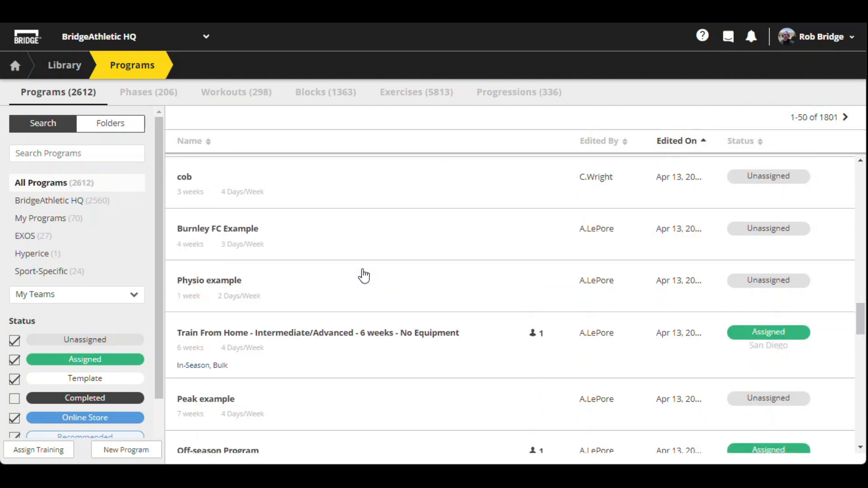
left_click(351, 291)
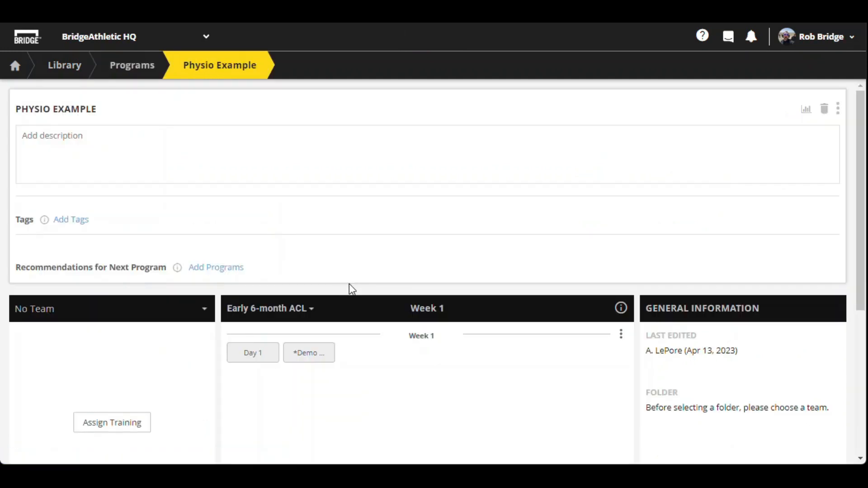
scroll(350, 285, "down", 5)
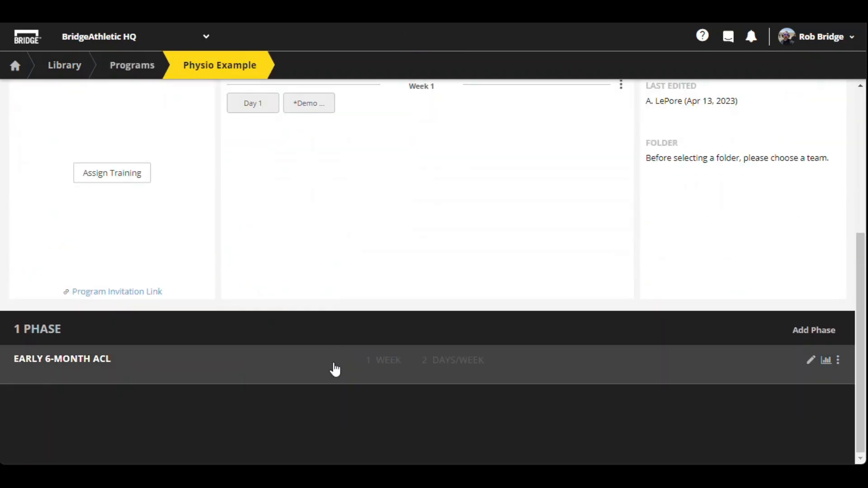
left_click(335, 369)
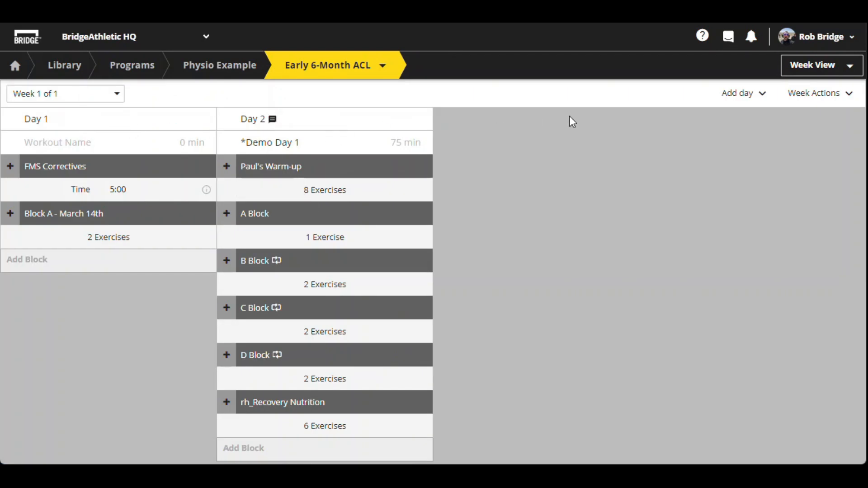
Add the Test Day template workout from My Templates as a new day, and expand its Test for Test Data block
left_click(764, 94)
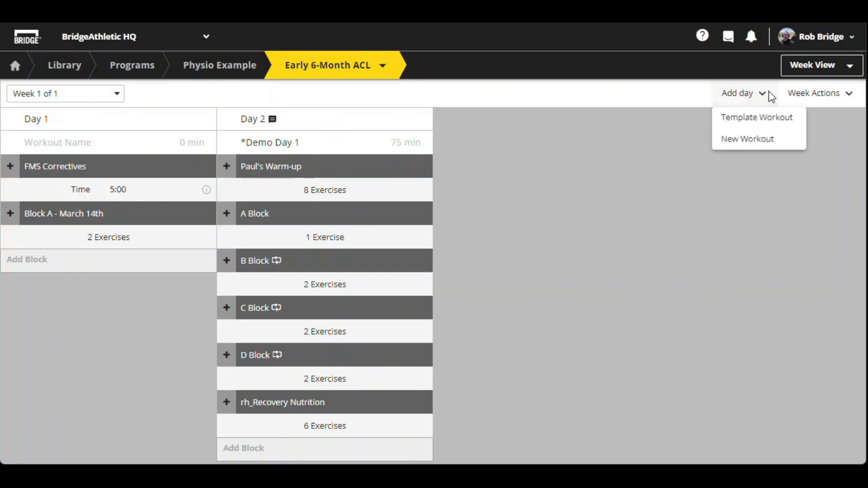
left_click(769, 117)
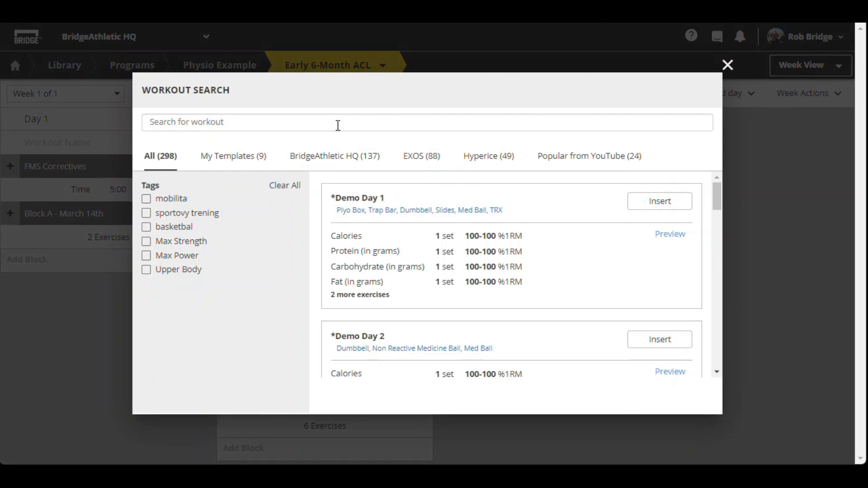
left_click(256, 160)
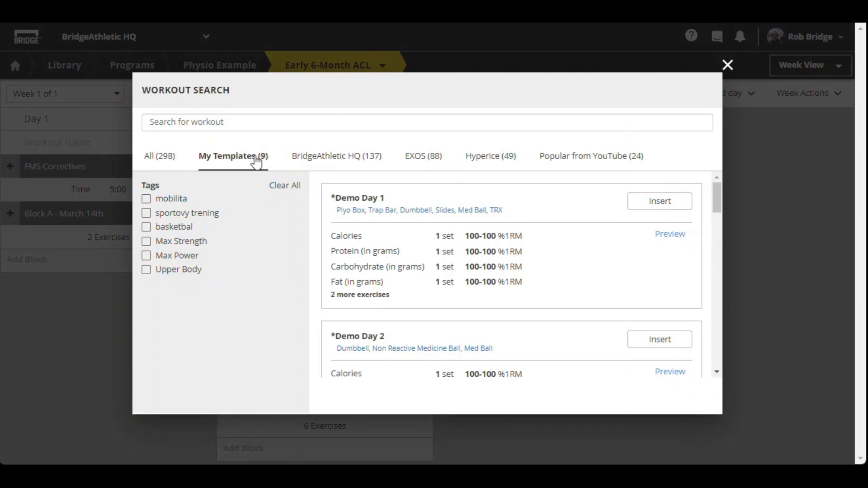
type("test")
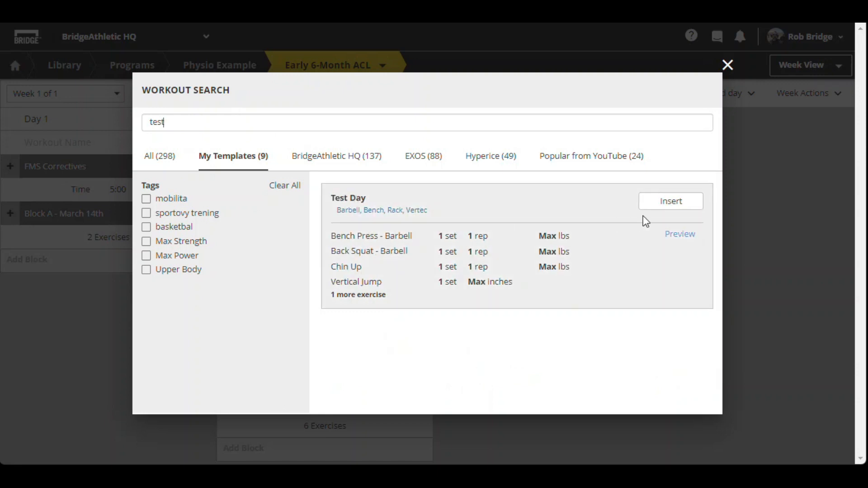
left_click(659, 205)
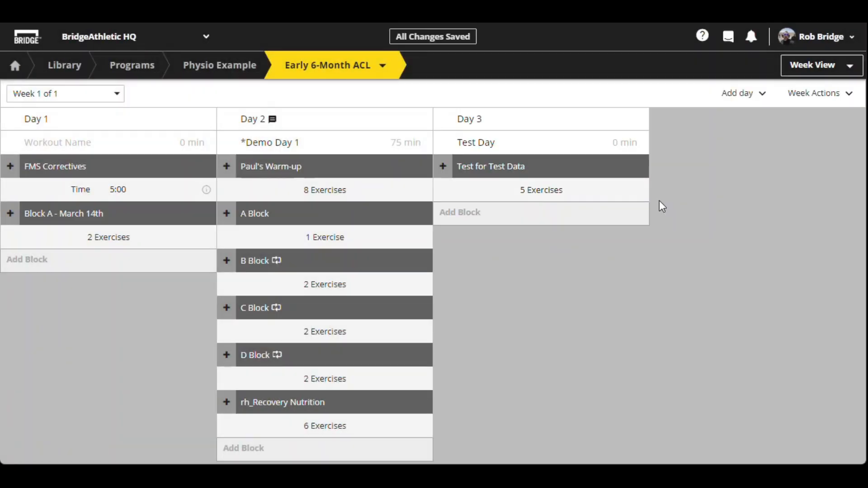
left_click(443, 166)
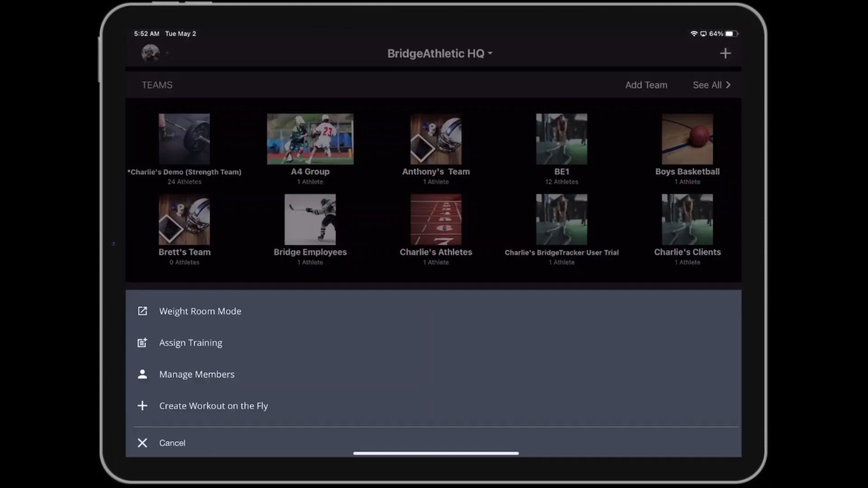
Enter Weight Room Mode in the BridgeAthletic tablet app and select the coach's first demo team, searching by the coach's first name
left_click(155, 414)
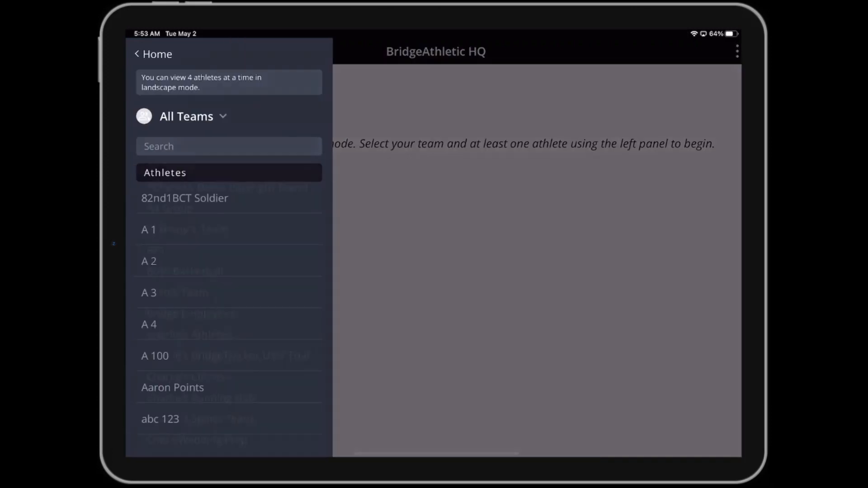
left_click(193, 116)
left_click(229, 140)
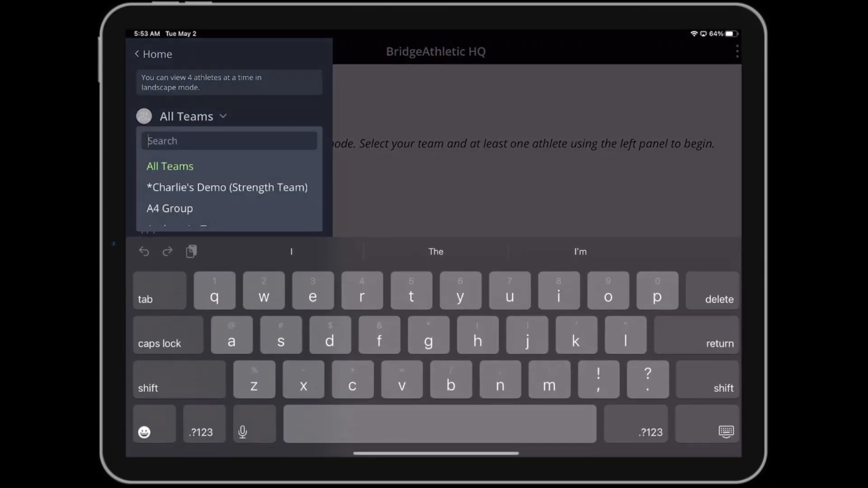
type("rob")
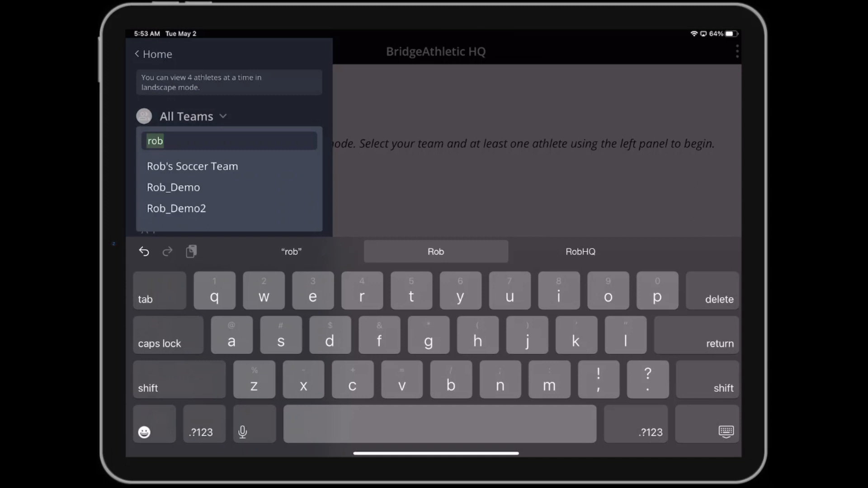
left_click(173, 188)
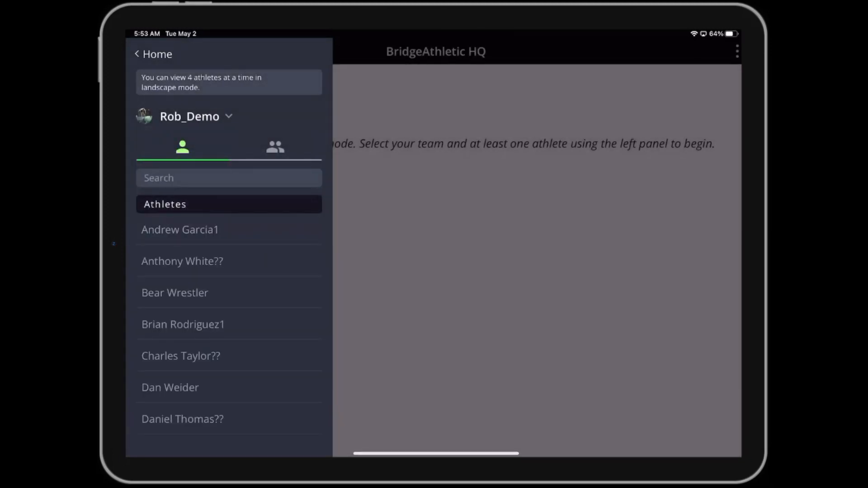
Search the team's athletes for the tester accounts and select the first four for side-by-side viewing
left_click(229, 177)
type("Tester")
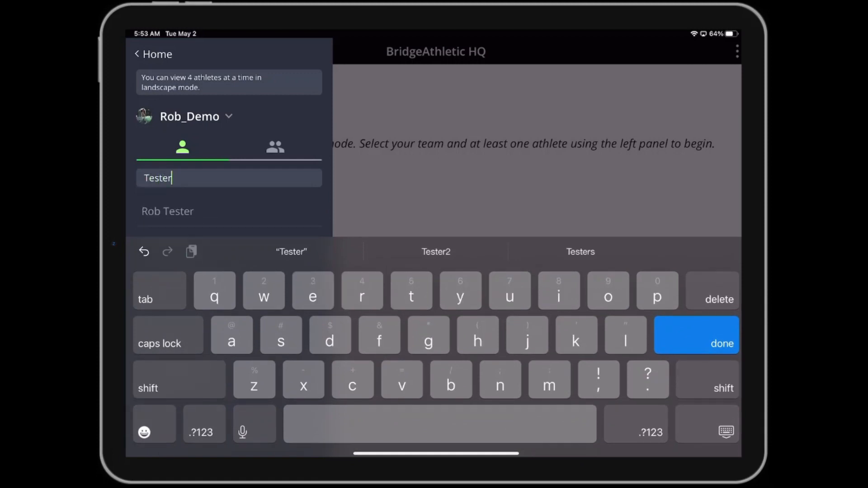
key("Return")
left_click(167, 211)
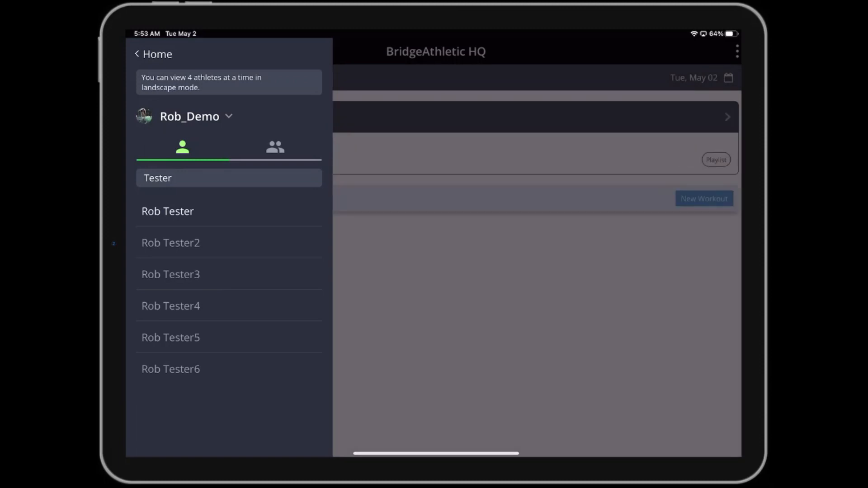
left_click(170, 243)
left_click(171, 274)
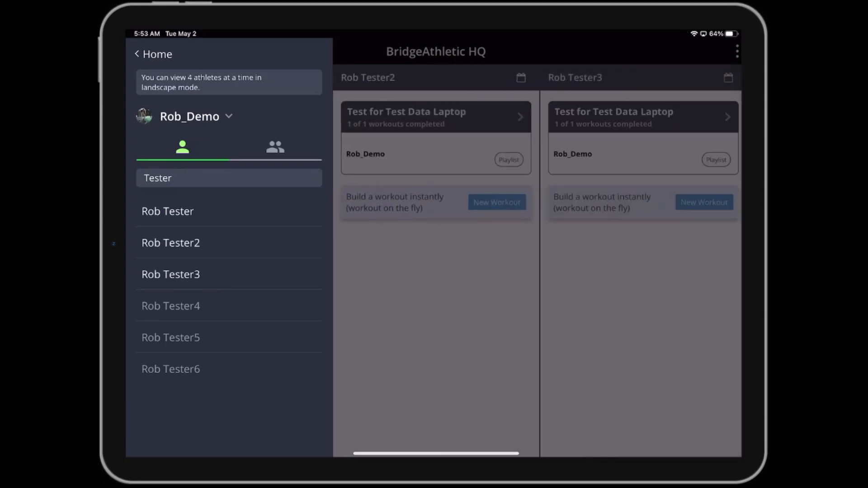
left_click(170, 307)
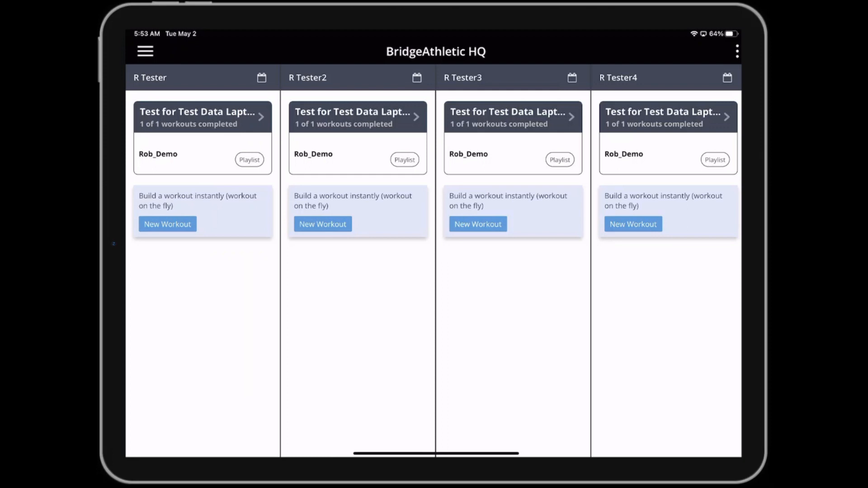
Set the workout date for each of the four selected athletes to May 1, 2023
left_click(261, 77)
left_click(417, 77)
left_click(436, 248)
left_click(572, 77)
left_click(436, 248)
left_click(727, 77)
left_click(435, 243)
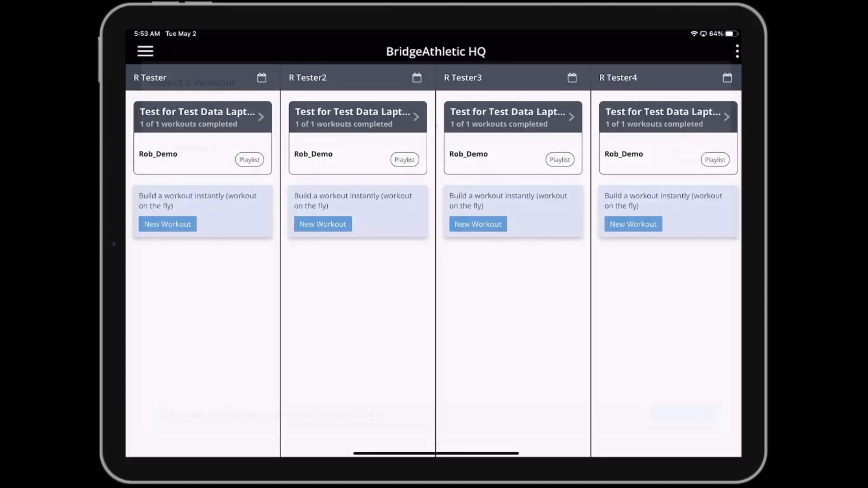
Start Workout 1 of Test for Test Data Laptop for the first and second athletes, accepting the prefilled bodyweight
left_click(203, 117)
left_click(435, 151)
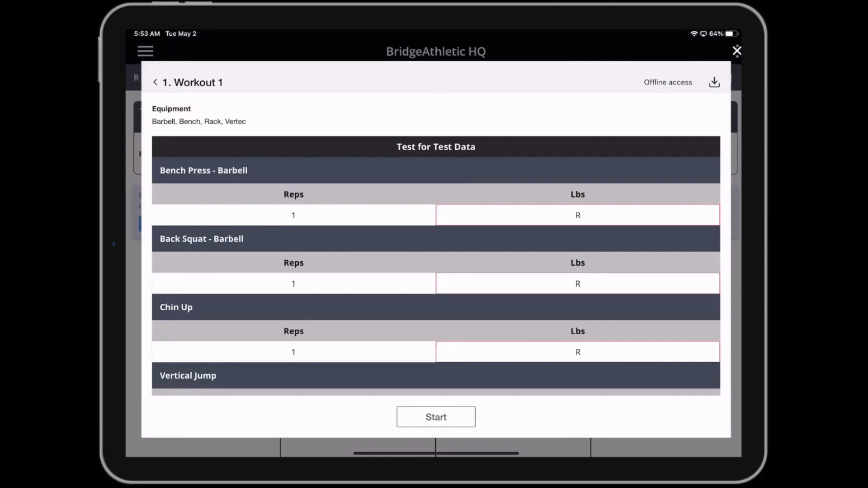
left_click(436, 417)
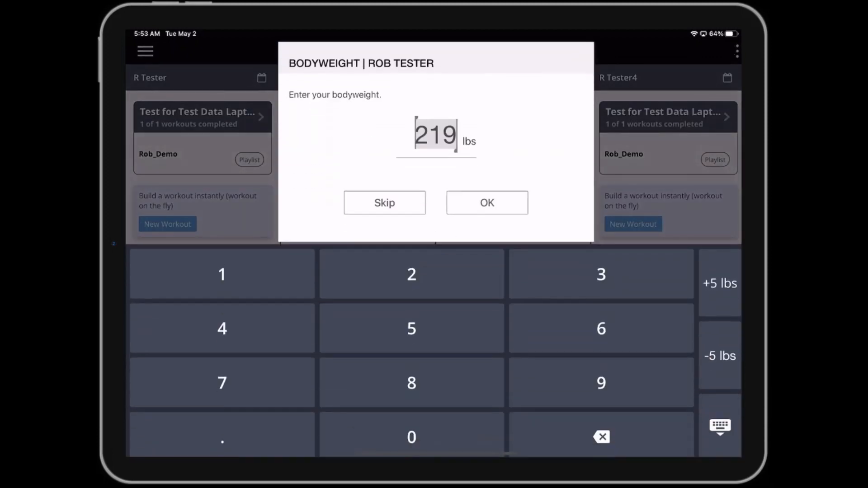
left_click(487, 199)
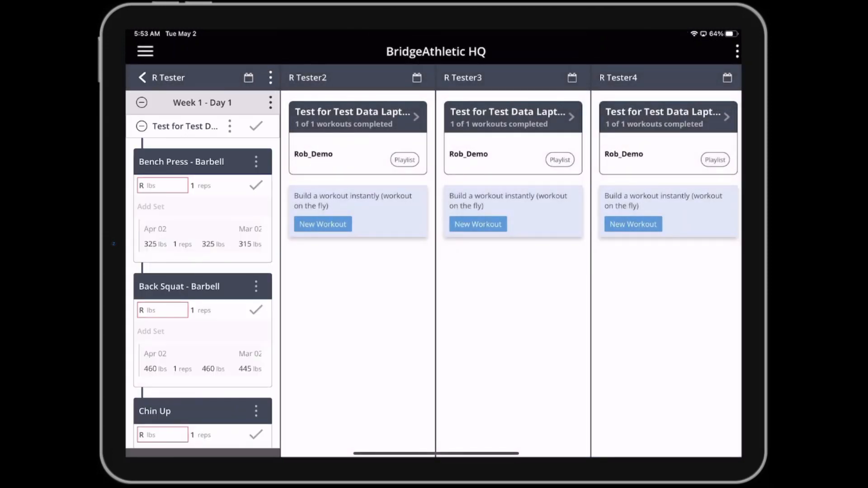
left_click(715, 159)
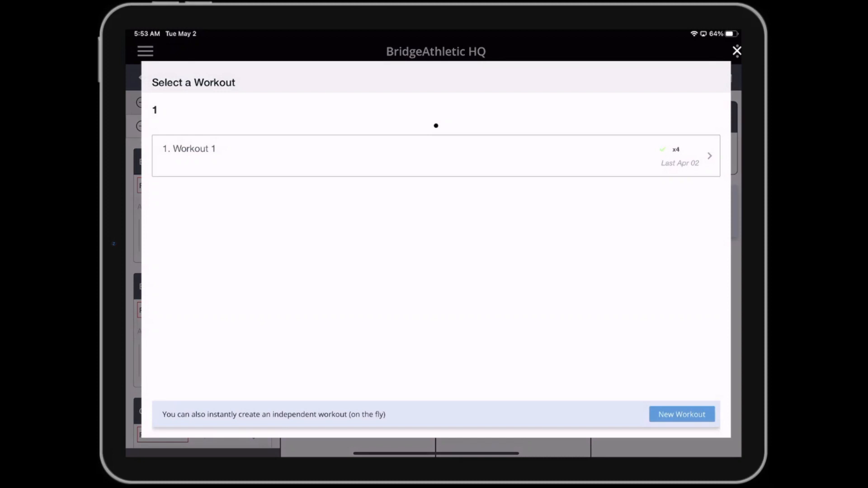
left_click(435, 156)
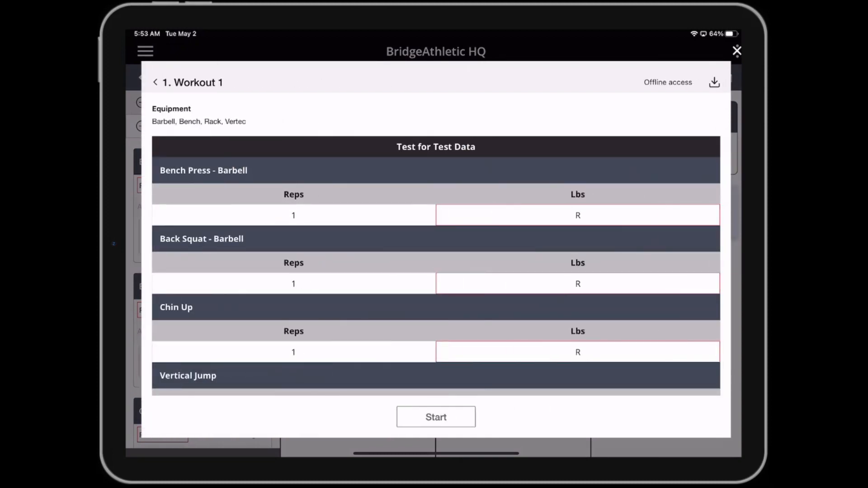
left_click(435, 416)
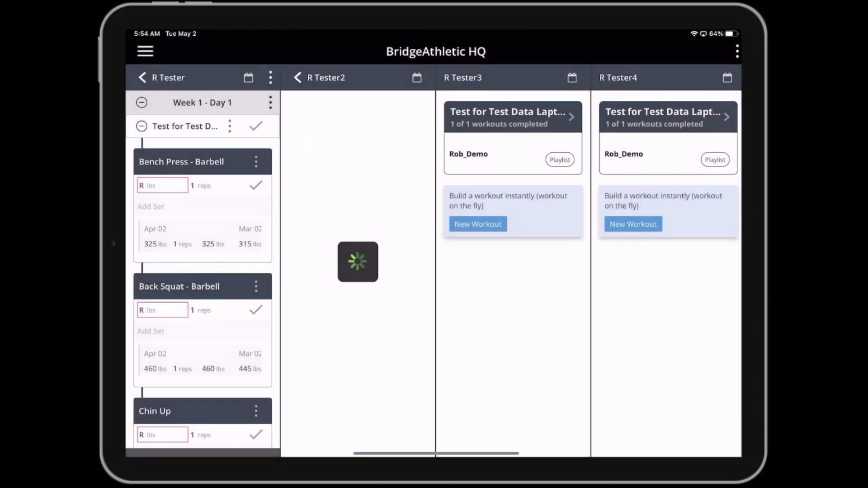
Start Workout 1 of Test for Test Data Laptop for the third and fourth athletes, accepting their prefilled bodyweights
left_click(513, 117)
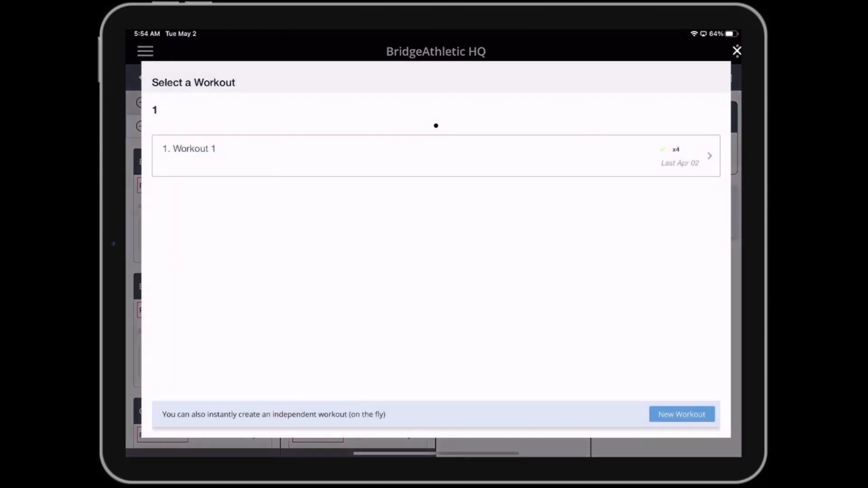
left_click(435, 136)
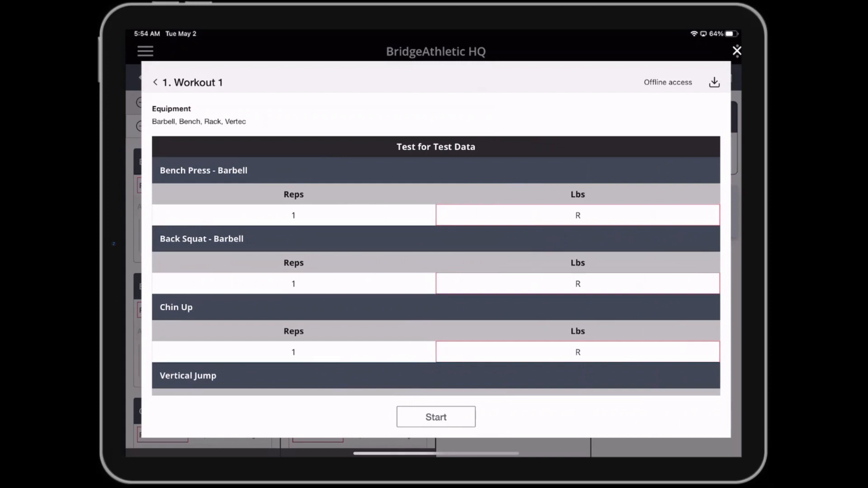
left_click(435, 417)
left_click(487, 200)
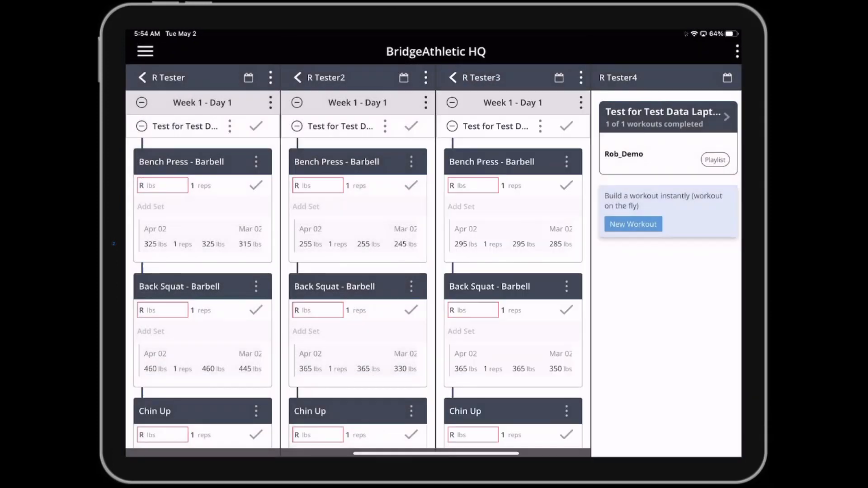
left_click(667, 117)
left_click(436, 156)
left_click(435, 417)
left_click(487, 199)
Hide the completion check marks for blocks and sets in the athletes' open workouts
left_click(737, 51)
left_click(723, 210)
left_click(436, 244)
Record the Bench Press - Barbell results for the four athletes in order as 335, 265, 300 and 325 lbs
left_click(169, 186)
type("335")
left_click(324, 185)
type("265")
left_click(480, 186)
type("300")
left_click(635, 186)
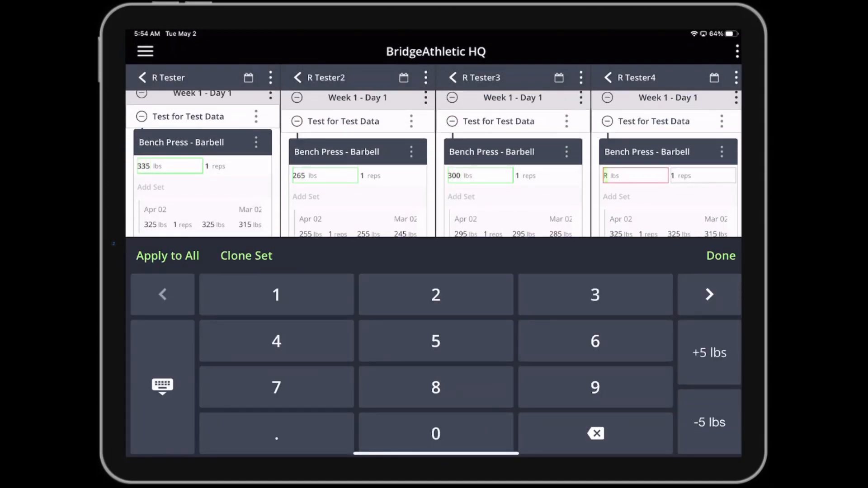
Record the Back Squat - Barbell results for the four athletes in order as 460, 375, 375 and 400 lbs
left_click(169, 310)
type("460")
left_click(324, 169)
type("375")
left_click(480, 160)
type("375")
left_click(636, 161)
type("400")
left_click(721, 255)
Record the Chin Up results for the four athletes in order as 320, 270, 290 and 305 lbs
scroll(438, 280, "down", 1)
left_click(737, 51)
left_click(737, 51)
left_click(170, 246)
type("320")
left_click(325, 164)
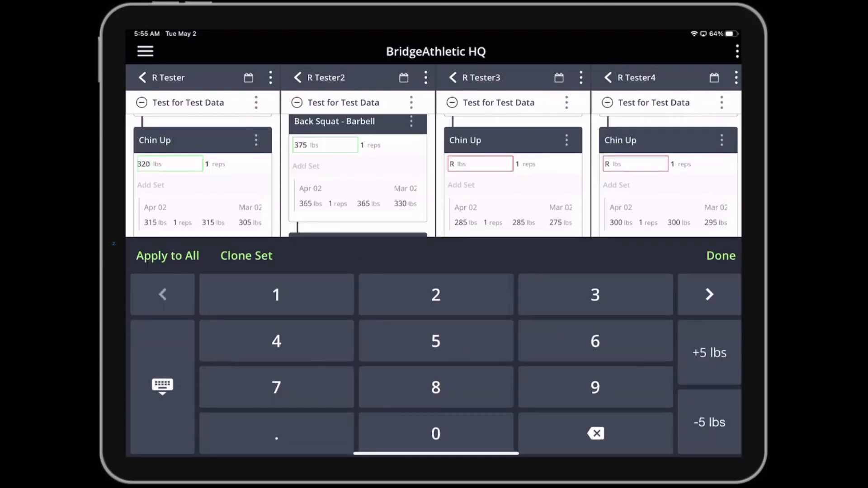
type("270")
type("290")
left_click(635, 162)
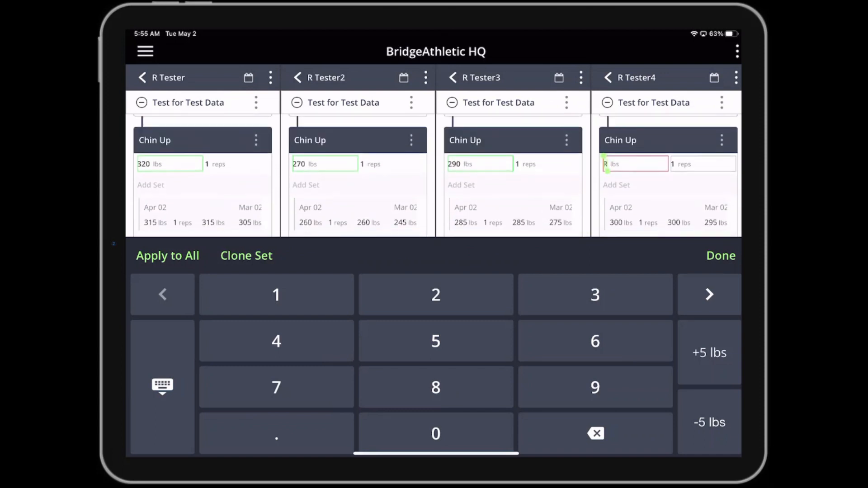
Record the Vertical Jump results for the four athletes in order as 32, 34, 35 and 36 in
scroll(434, 175, "down", 3)
left_click(169, 164)
type("32")
left_click(325, 164)
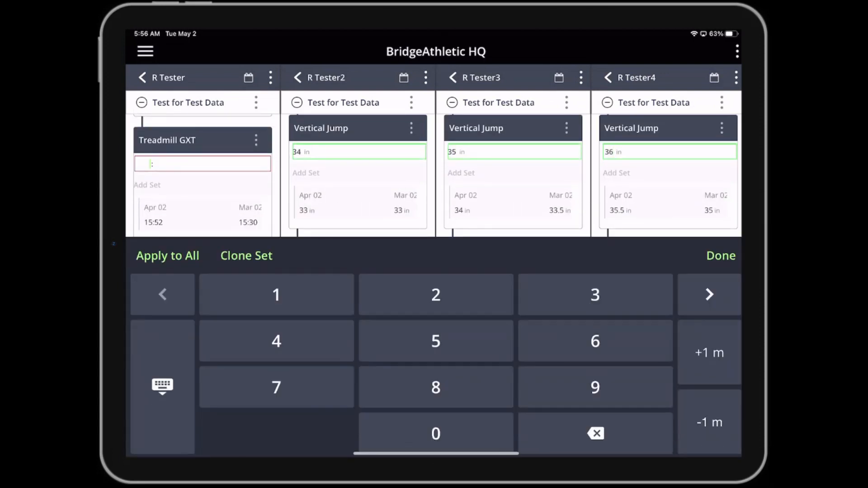
Record the Treadmill GXT times for the four athletes in order as 16:01, 16:32, 16:20 and 16:47
type("1601")
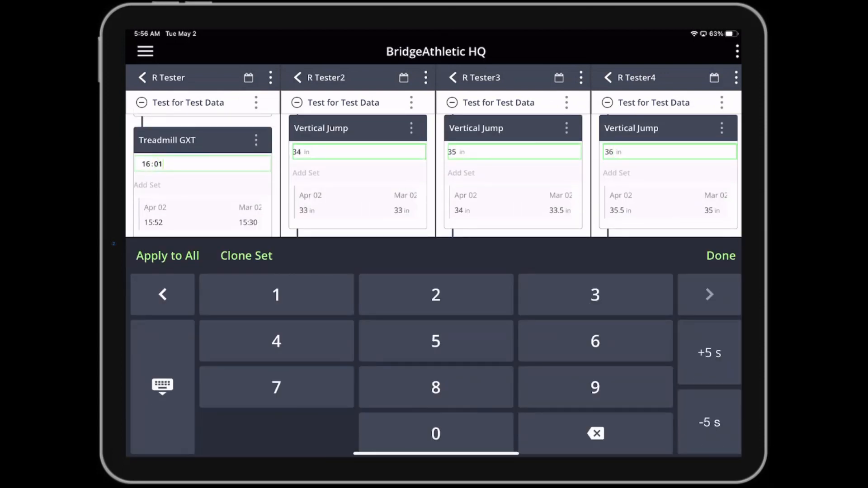
left_click(359, 276)
type("1632")
left_click(513, 277)
type("1620")
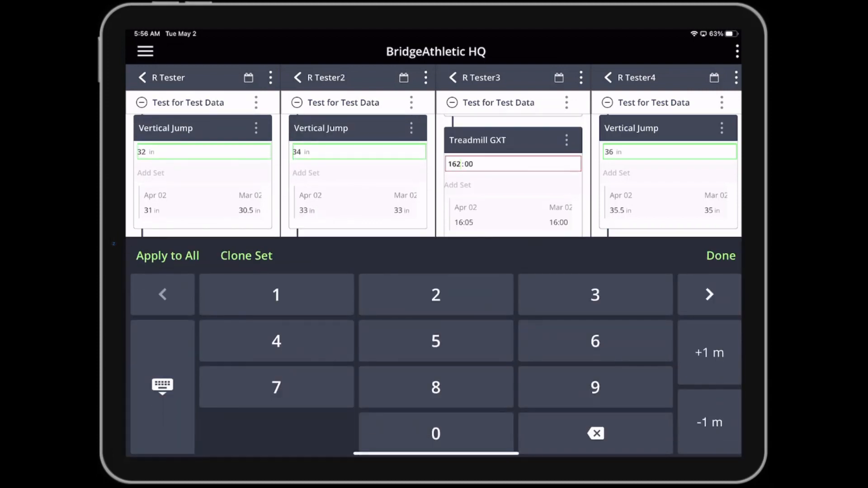
left_click(668, 276)
type("164")
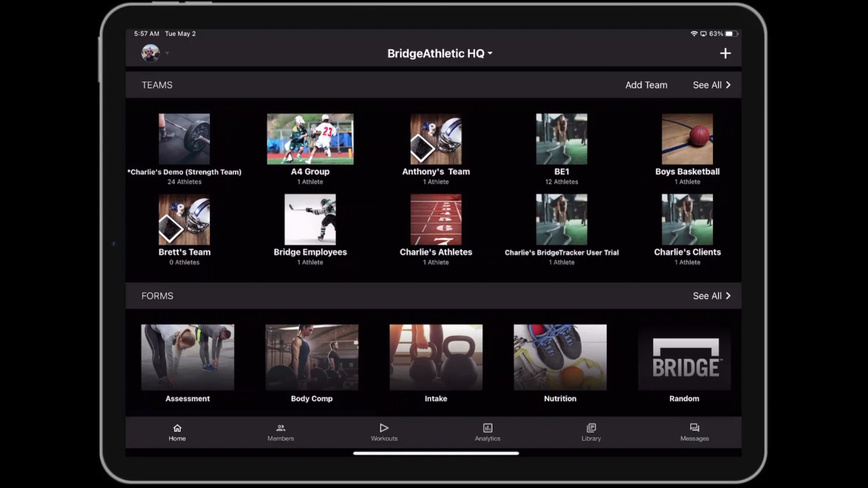
Filter the Analytics activity report to the coach's first demo team and review the recorded results for every test exercise
left_click(488, 432)
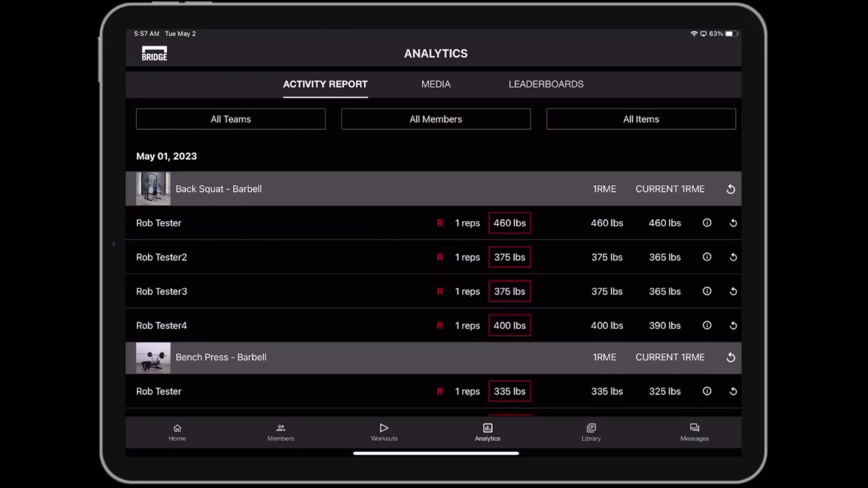
left_click(231, 119)
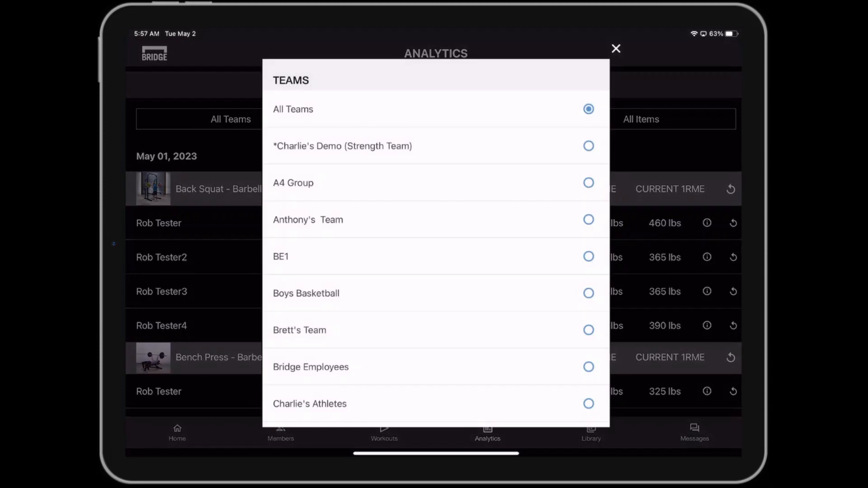
scroll(436, 260, "down", 20)
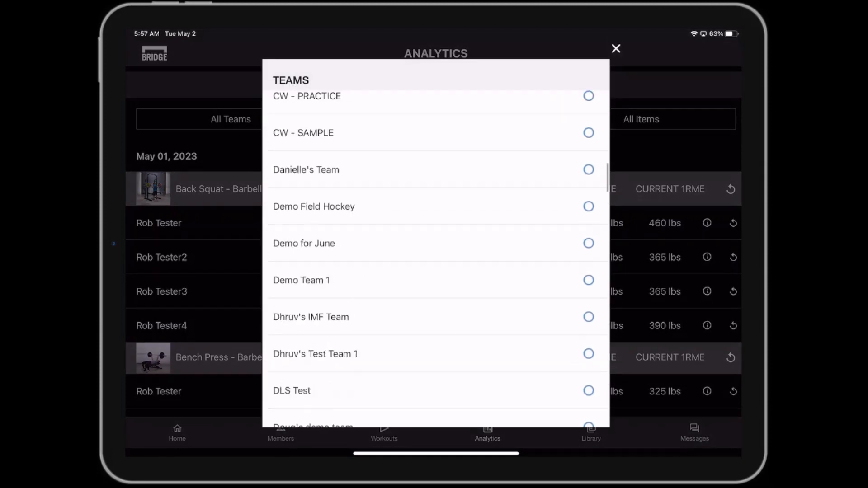
scroll(435, 260, "down", 20)
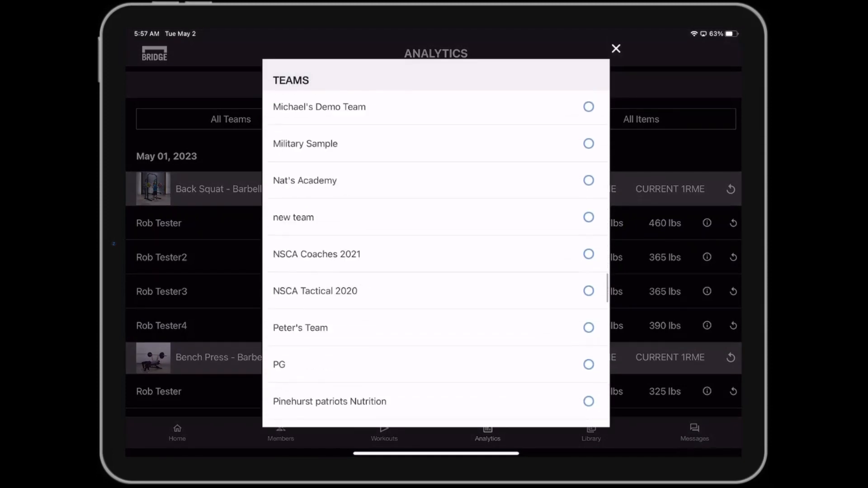
scroll(436, 260, "up", 2)
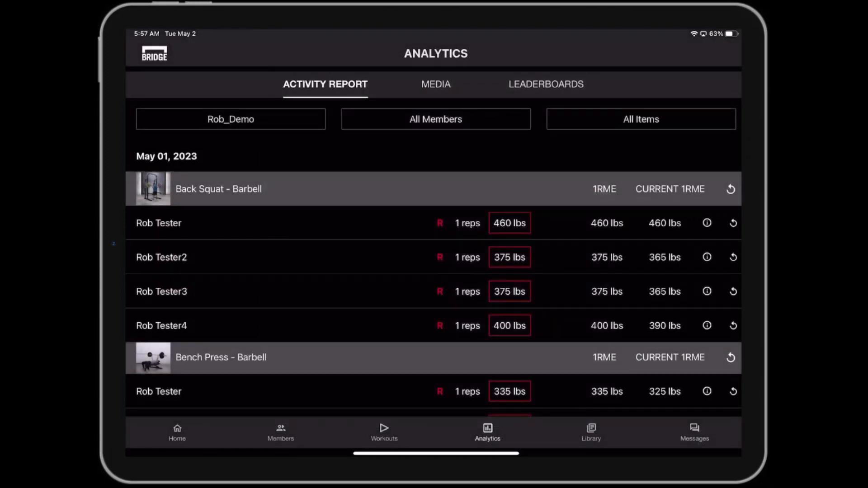
scroll(433, 277, "down", 2)
scroll(433, 277, "down", 3)
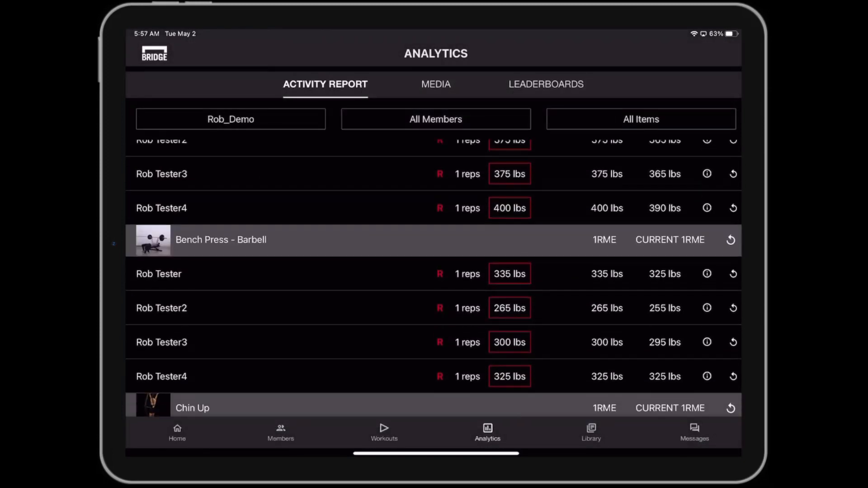
scroll(433, 277, "down", 5)
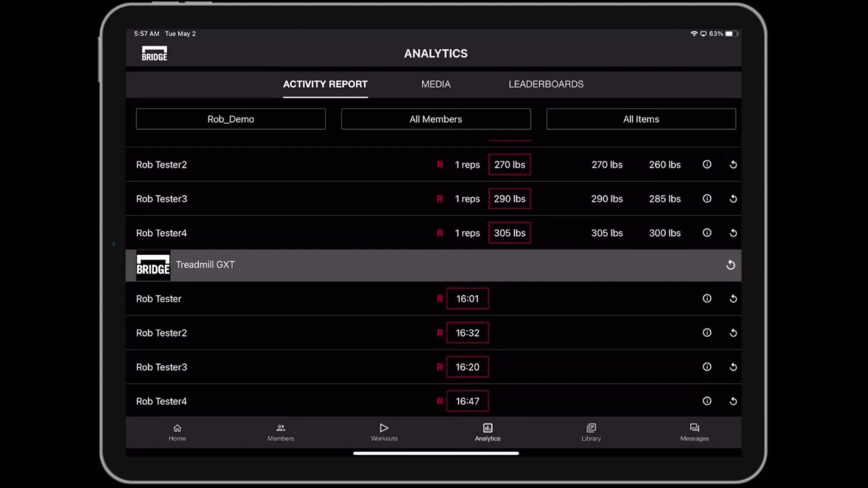
scroll(433, 277, "down", 2)
scroll(433, 277, "up", 5)
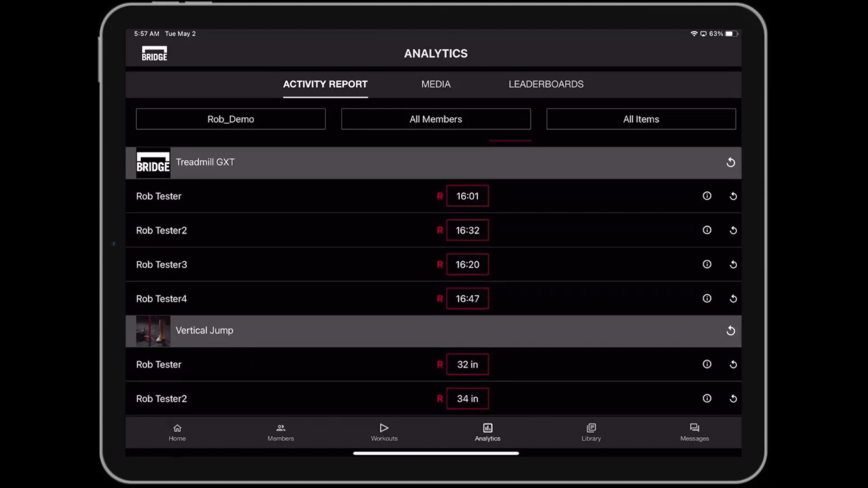
scroll(433, 277, "up", 3)
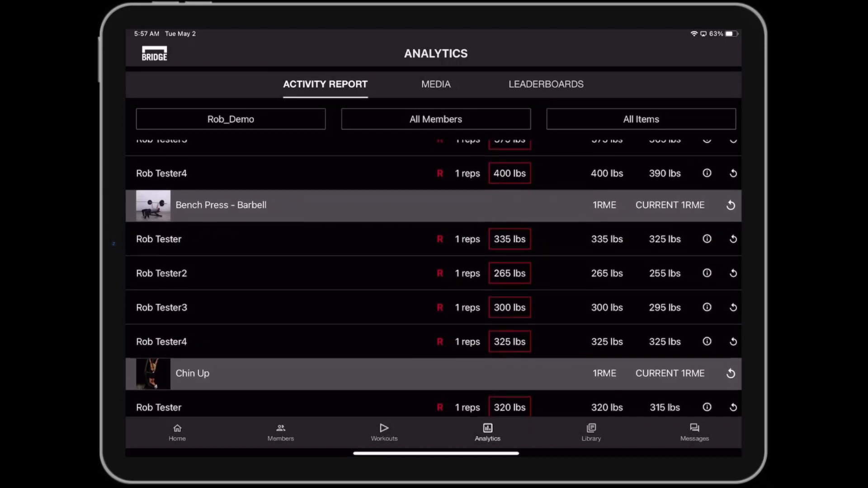
Open the coach's first demo team from the full team list, searching by the coach's first name
left_click(177, 432)
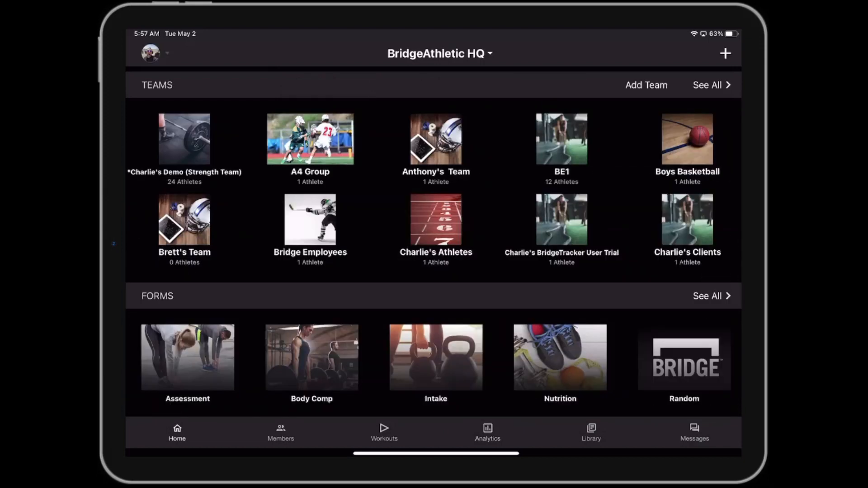
left_click(711, 85)
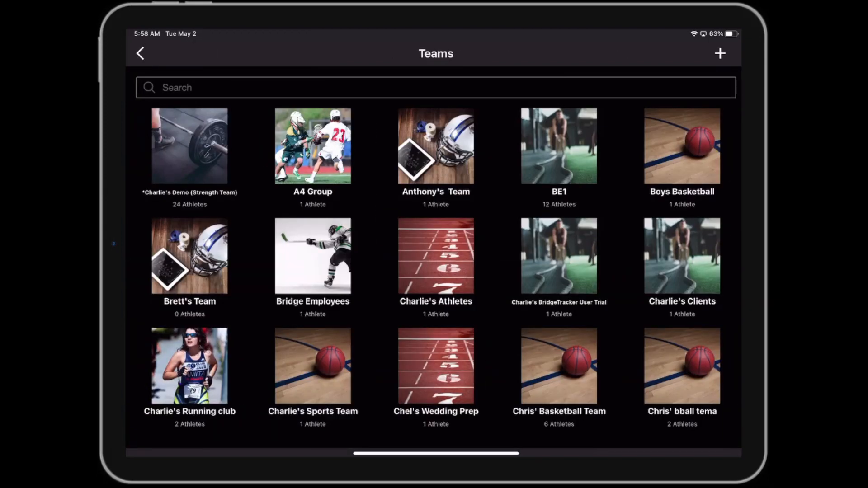
left_click(435, 87)
type("rob")
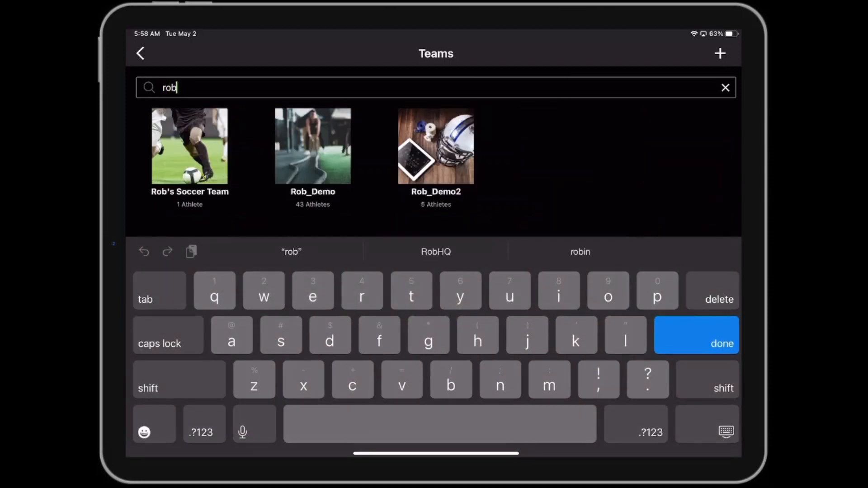
left_click(312, 146)
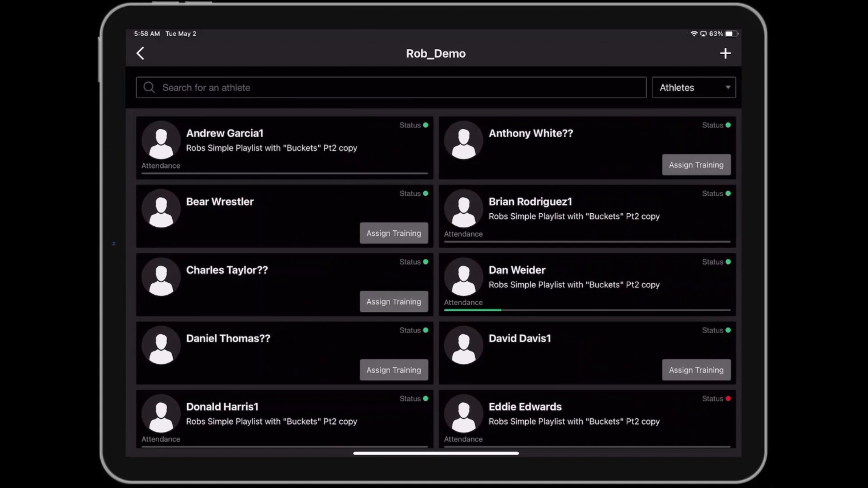
Search the team's athlete roster for the tester athletes
scroll(435, 283, "down", 1)
scroll(435, 283, "up", 1)
left_click(391, 87)
type("tester")
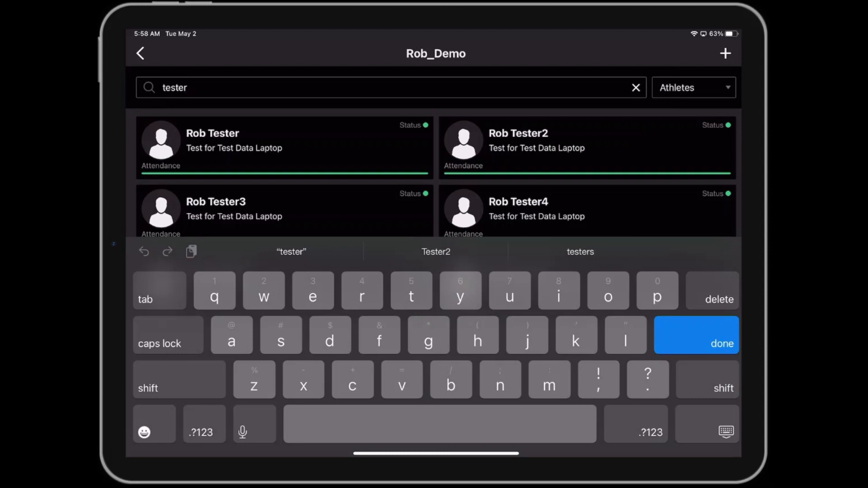
Open the first tester athlete's exercise analytics for Back Squat - Barbell and set the chart duration to 6 Months
left_click(235, 145)
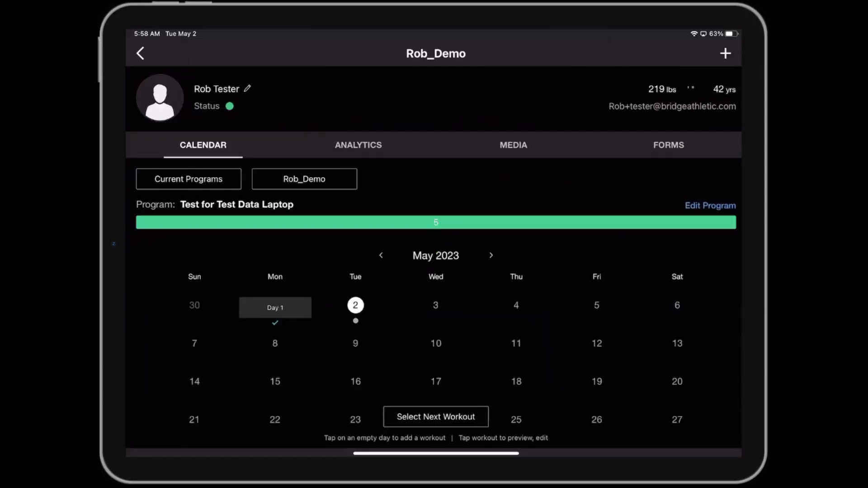
left_click(358, 145)
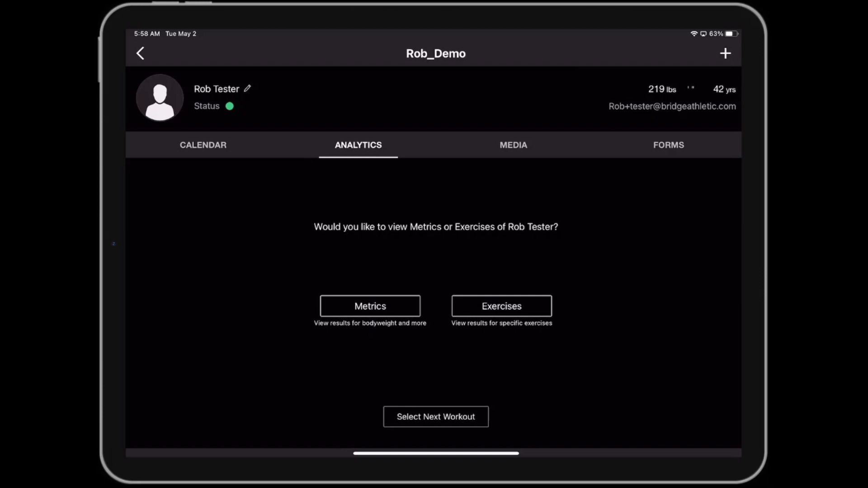
left_click(502, 306)
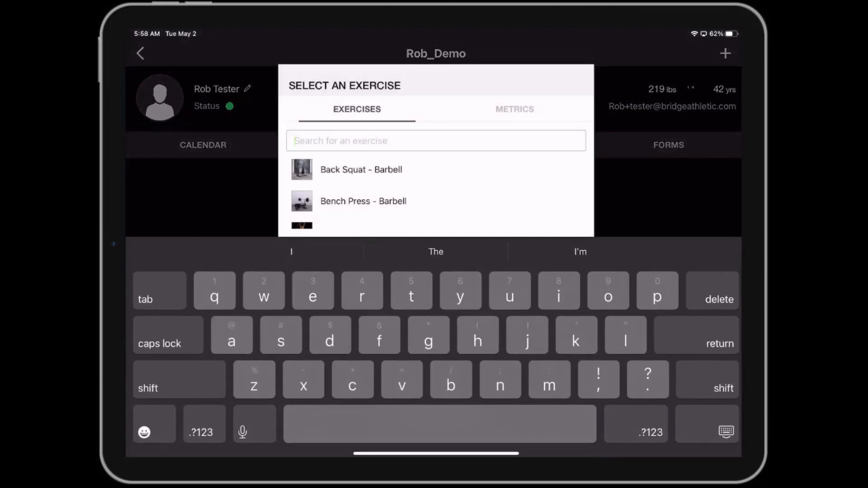
left_click(361, 169)
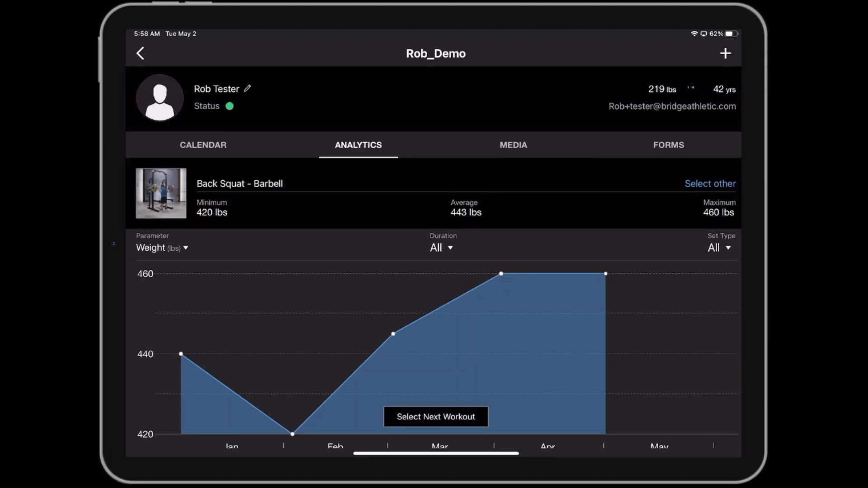
scroll(434, 355, "down", 1)
scroll(433, 354, "up", 1)
left_click(441, 248)
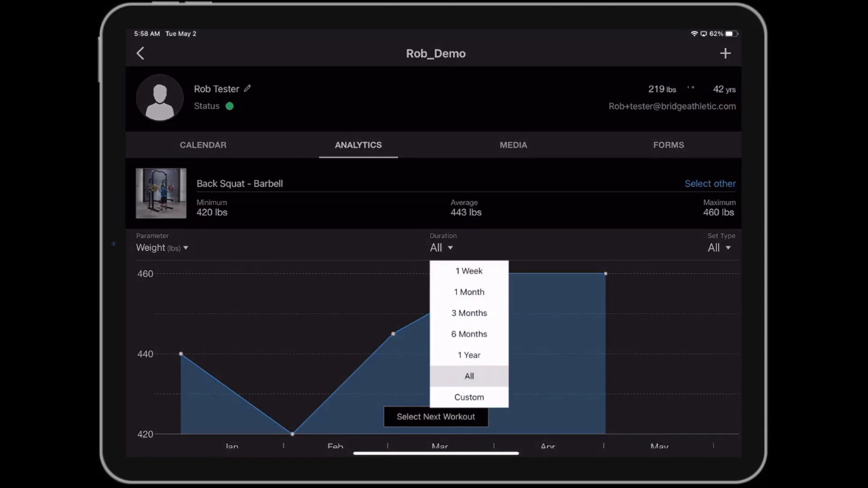
left_click(469, 334)
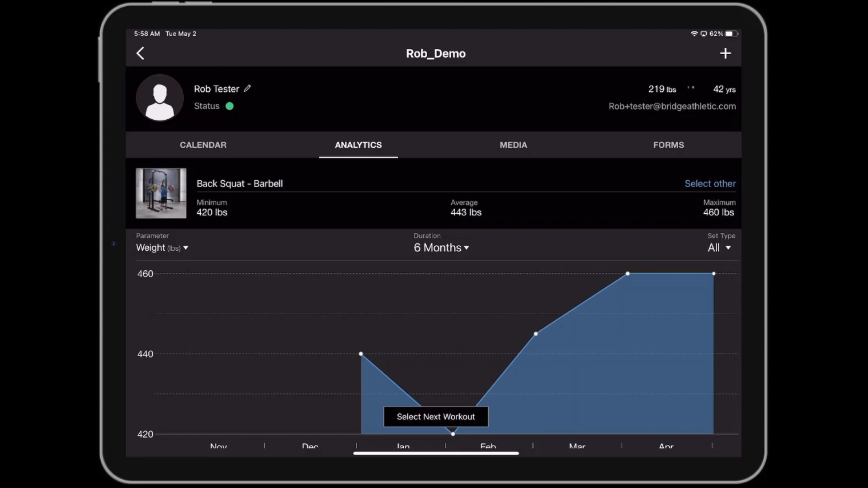
Review the athlete's analytics charts for Bench Press - Barbell, Chin Up, Treadmill GXT and Vertical Jump in turn
left_click(710, 184)
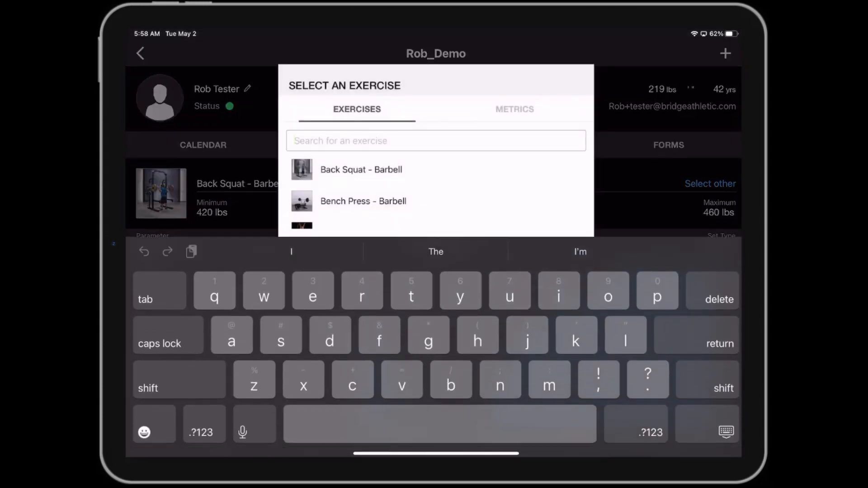
left_click(362, 200)
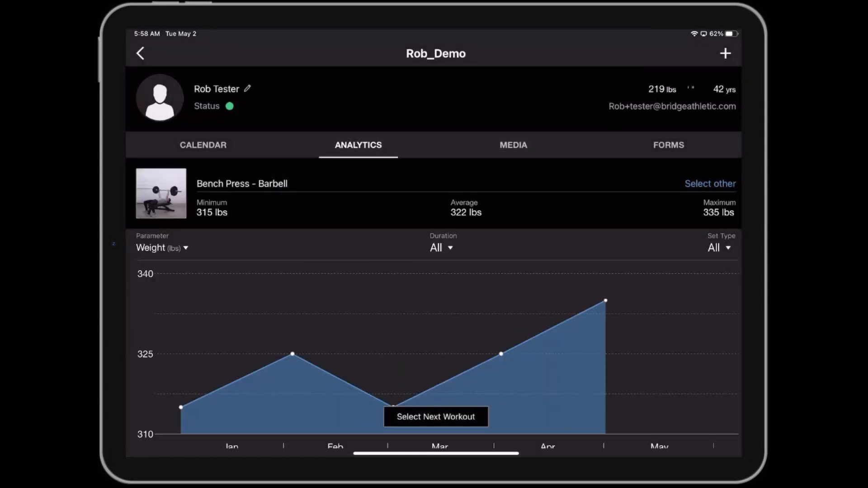
left_click(711, 184)
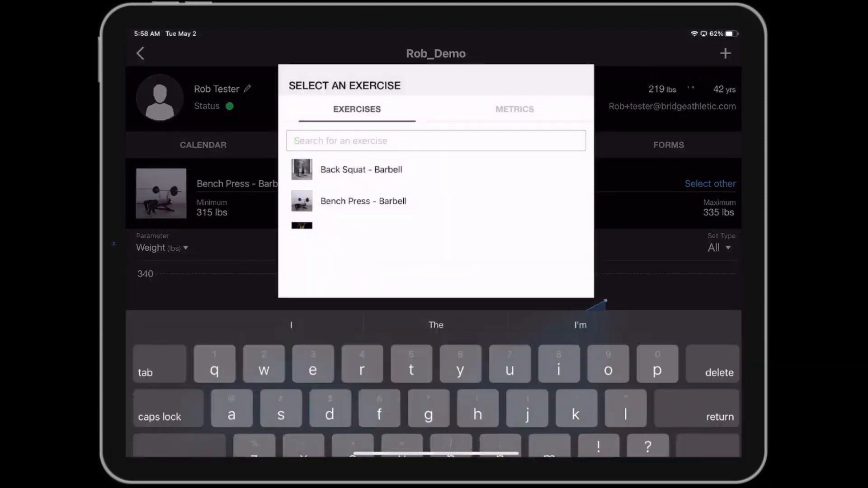
scroll(436, 195, "down", 2)
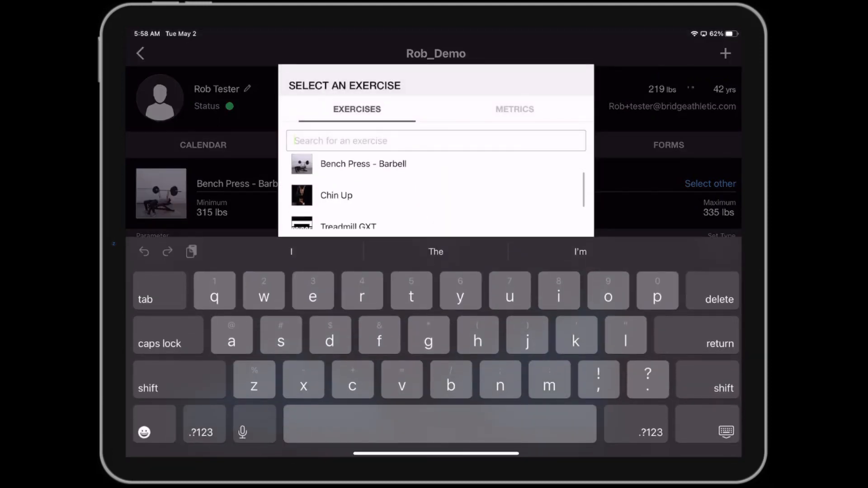
left_click(329, 196)
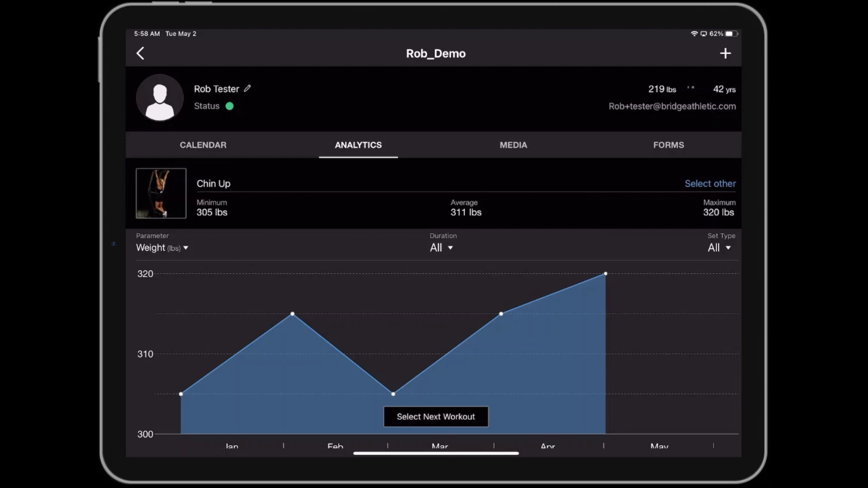
left_click(710, 184)
scroll(436, 195, "down", 5)
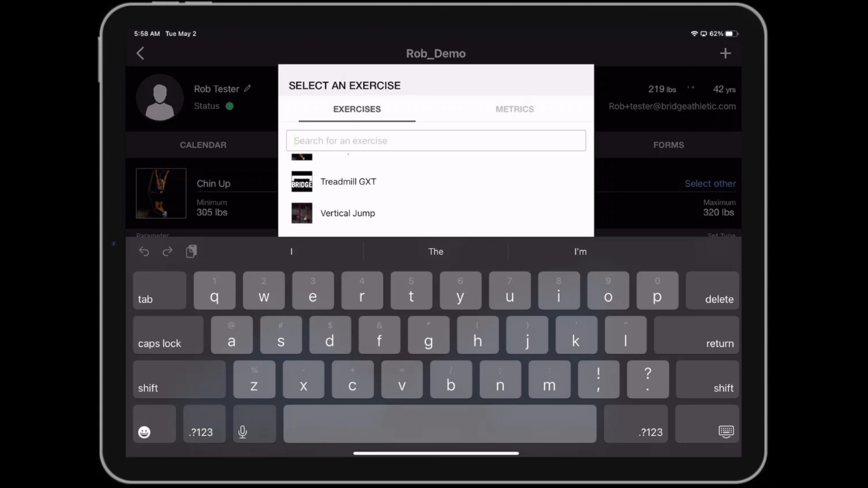
left_click(348, 181)
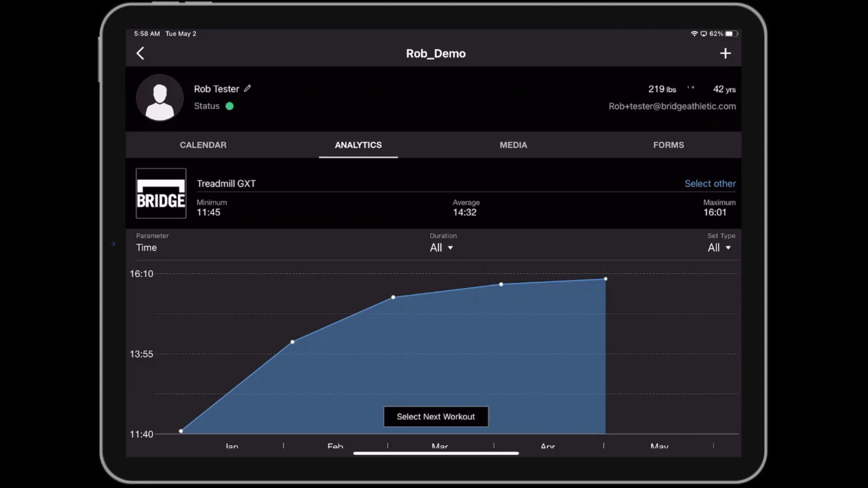
left_click(710, 183)
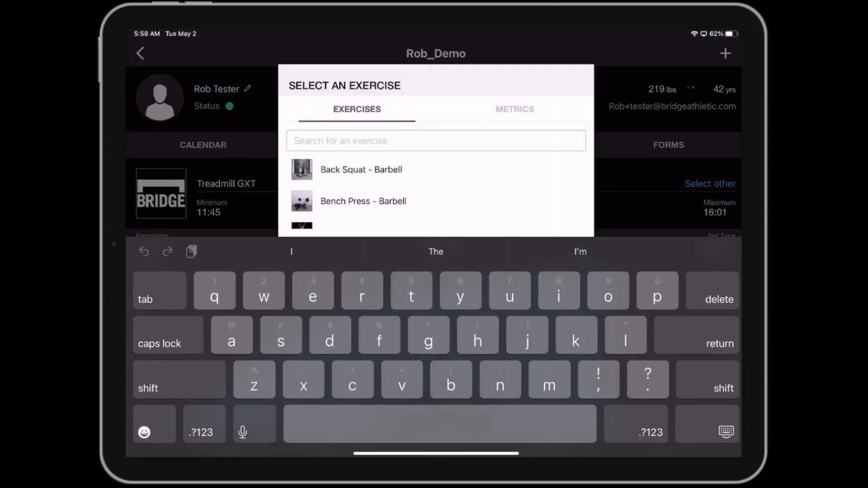
scroll(436, 195, "down", 5)
left_click(348, 212)
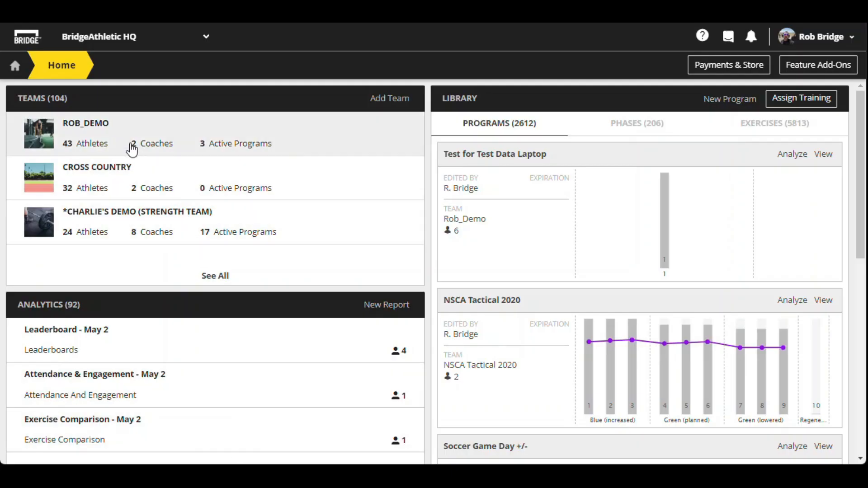
In the BridgeAthletic web platform, open the coach's demo team activity report and save its Back Squat results as test results dated May 1, 2023
left_click(328, 137)
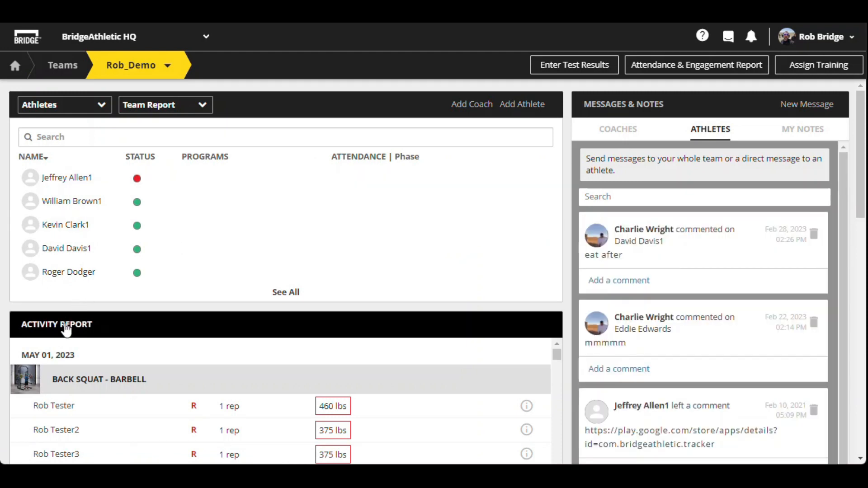
left_click(66, 331)
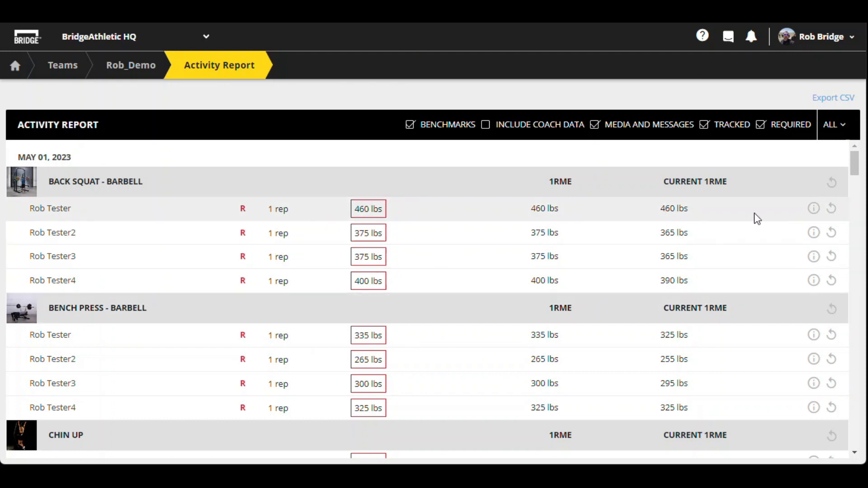
mouse_move(814, 232)
left_click(832, 206)
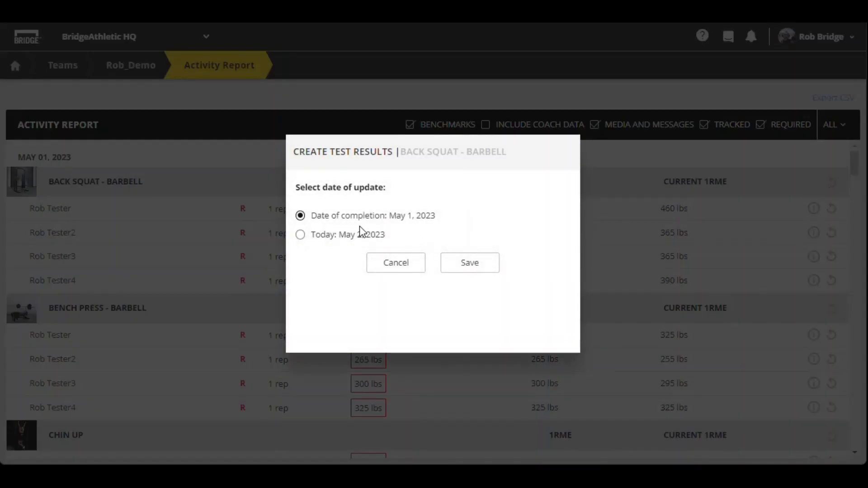
left_click(462, 266)
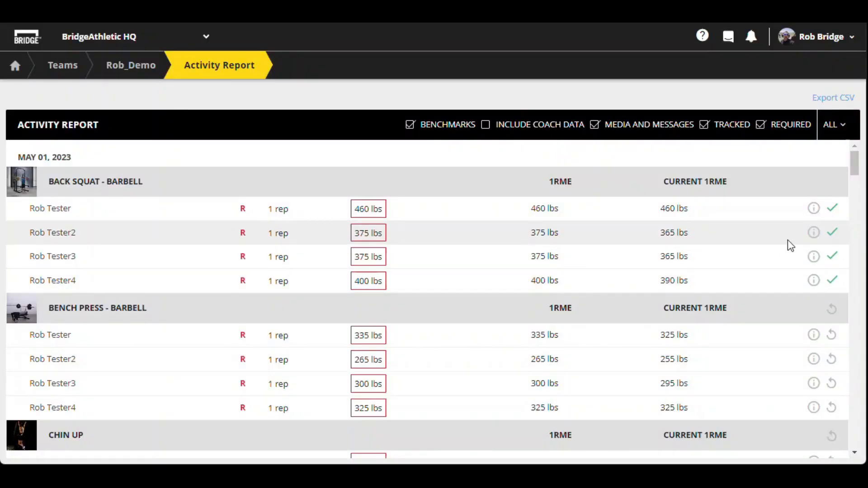
Create test results from the May 1 Bench Press - Barbell and Chin Up entries, keeping the date of completion
scroll(787, 240, "down", 3)
left_click(834, 177)
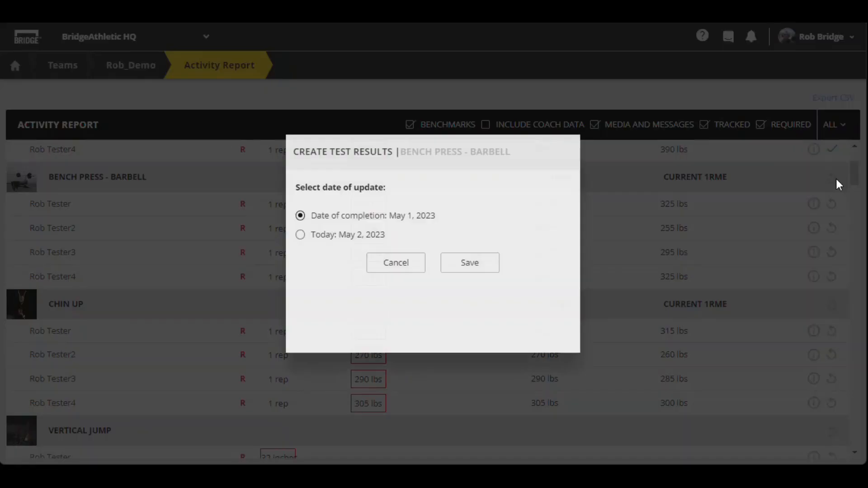
left_click(481, 265)
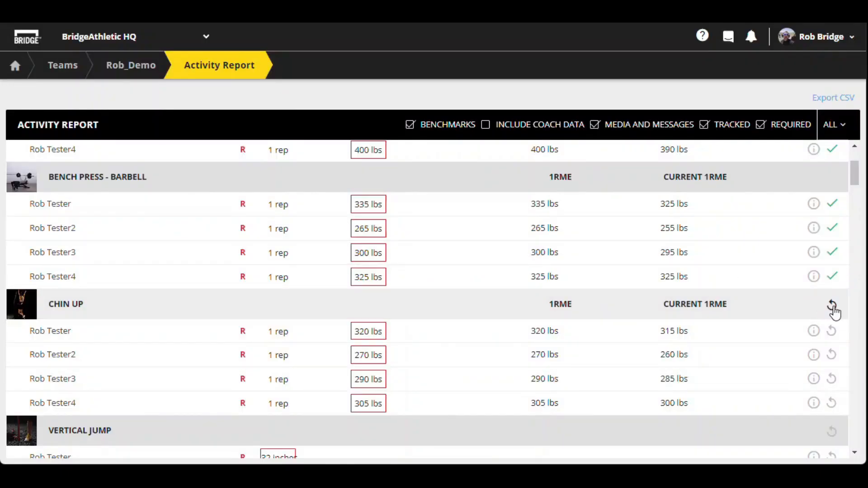
left_click(832, 305)
left_click(475, 266)
Create test results from the May 1 Vertical Jump and Treadmill GXT entries, keeping the date of completion
scroll(686, 300, "down", 4)
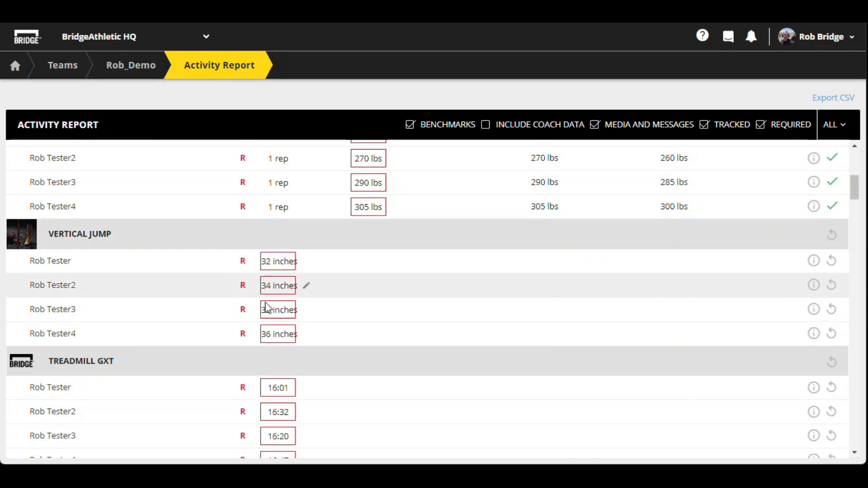
left_click(833, 240)
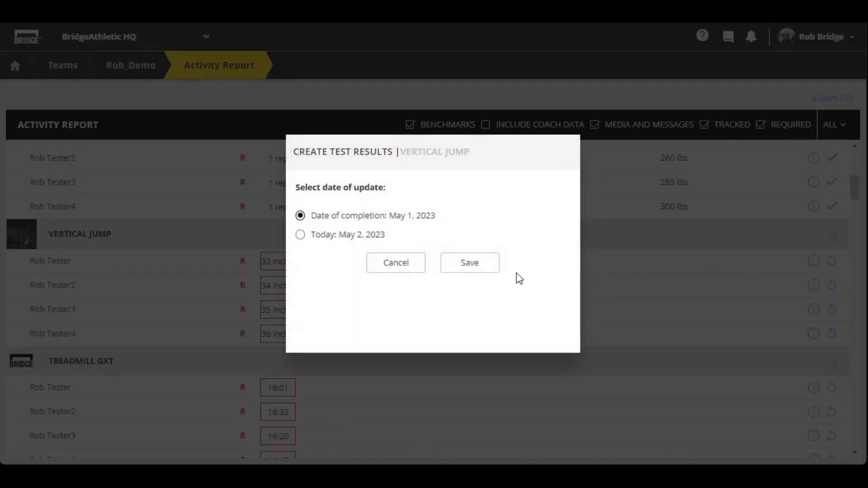
left_click(479, 262)
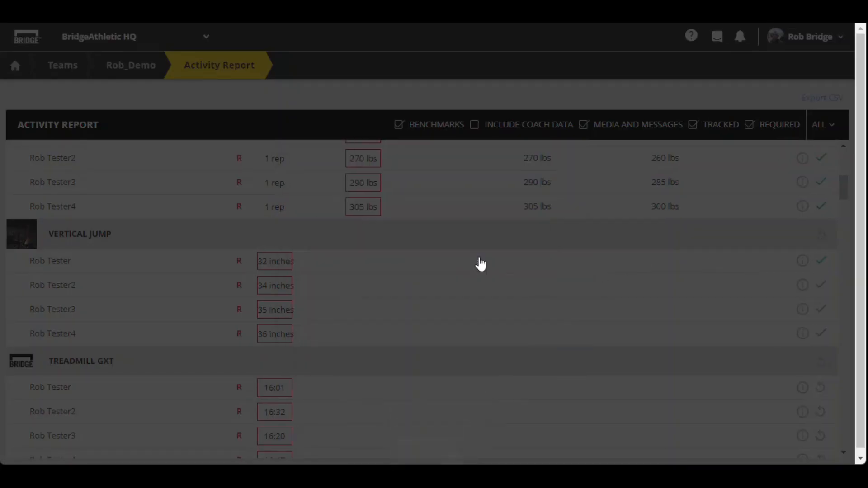
scroll(535, 258, "down", 3)
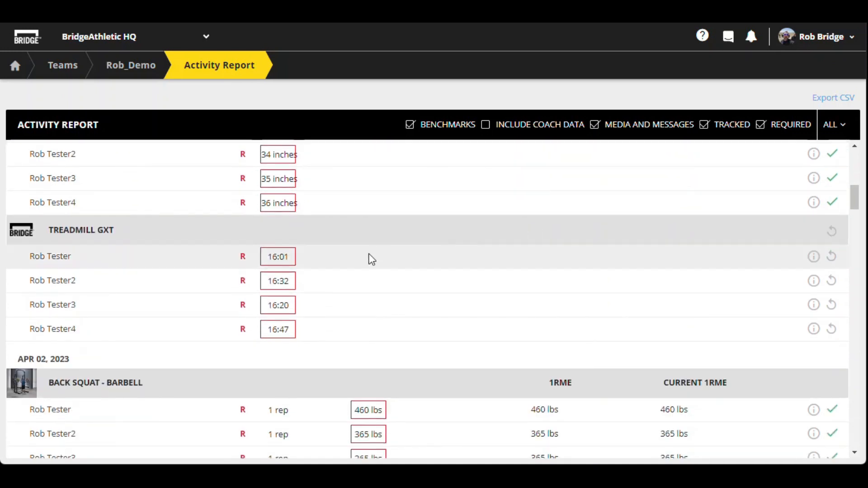
left_click(832, 231)
left_click(477, 266)
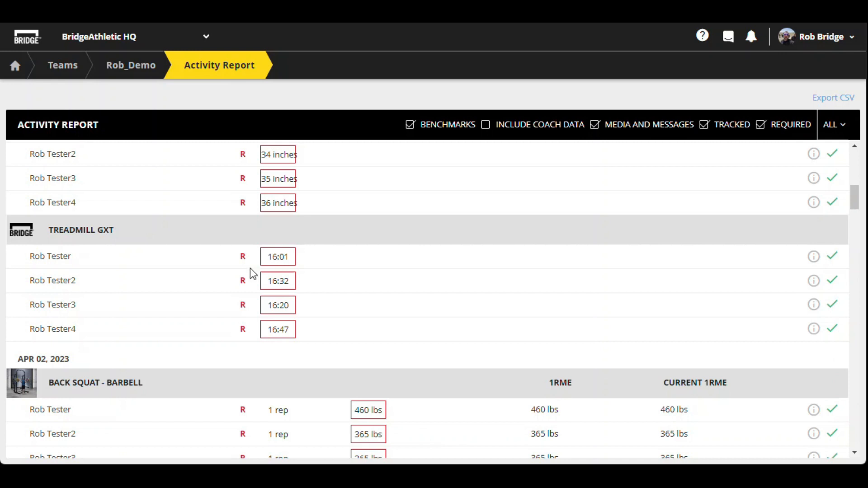
Return to the team page, review the full leaderboards for every test, and open the team's test results table
left_click(143, 70)
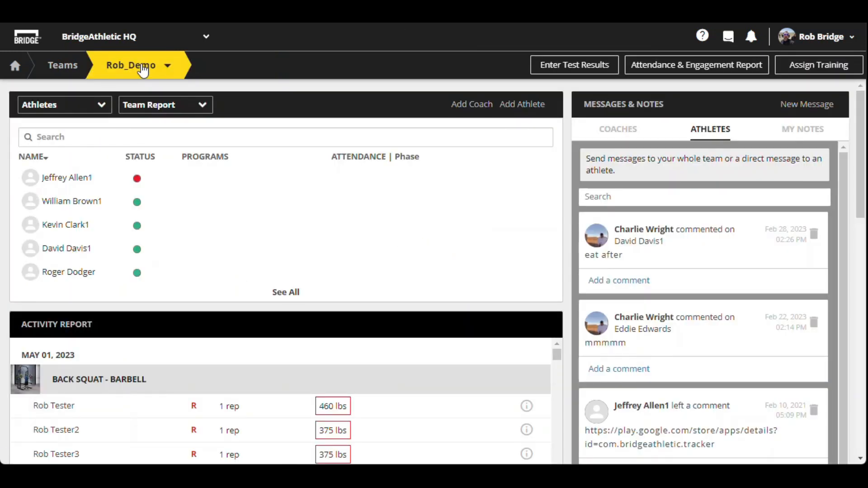
scroll(570, 139, "down", 5)
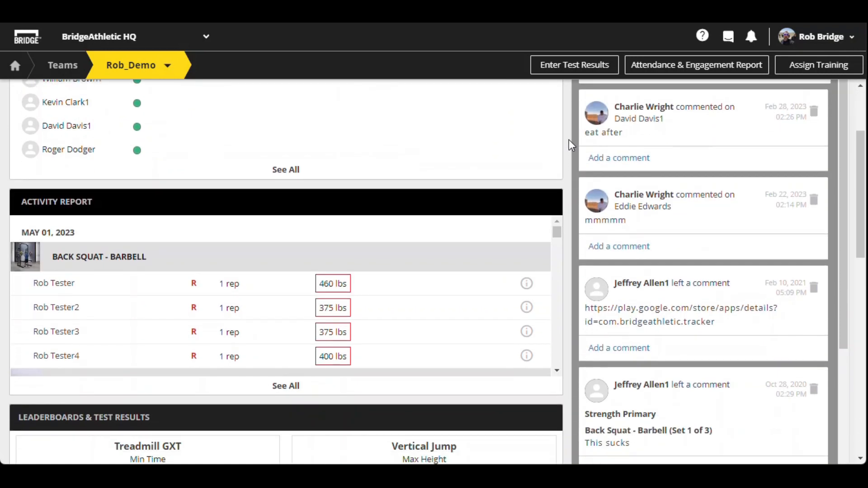
scroll(568, 142, "down", 3)
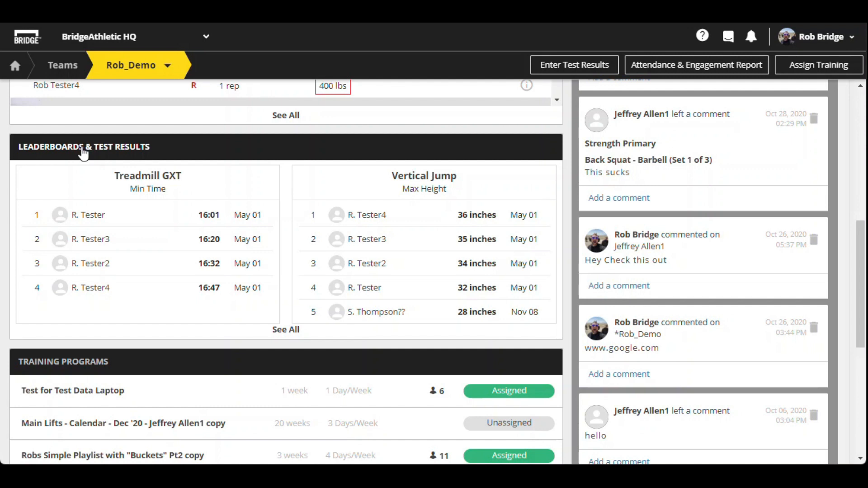
left_click(82, 154)
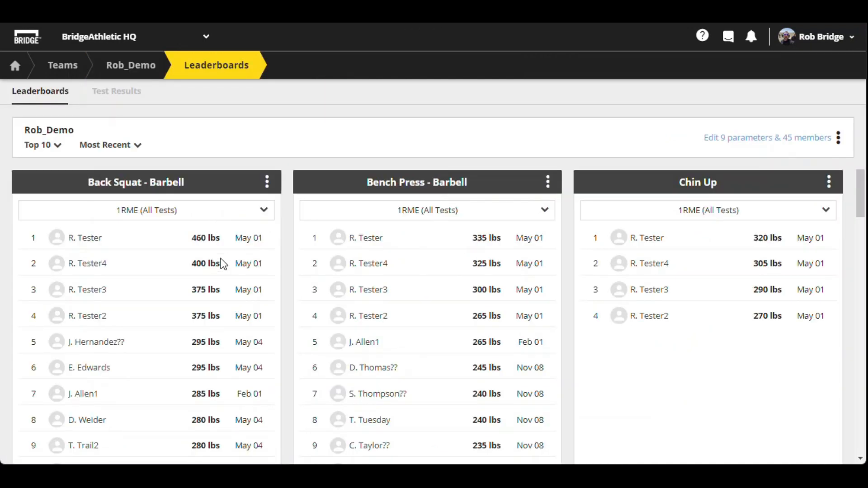
scroll(222, 260, "down", 3)
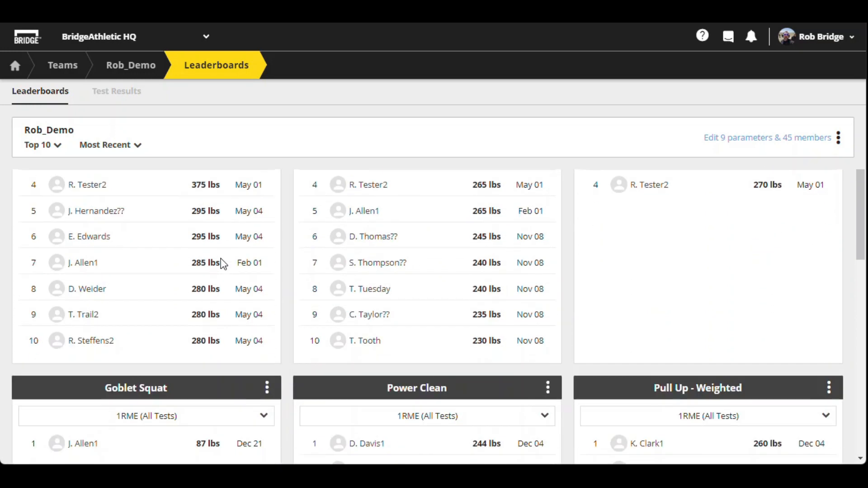
scroll(222, 264, "down", 6)
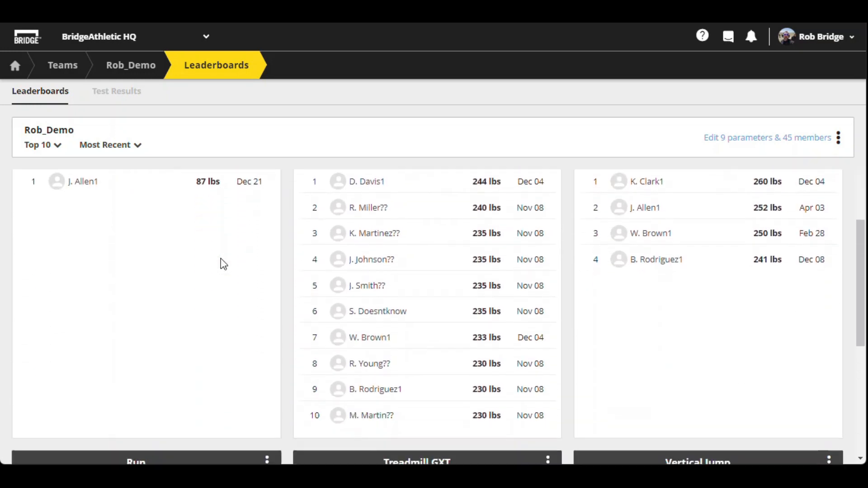
scroll(223, 264, "down", 7)
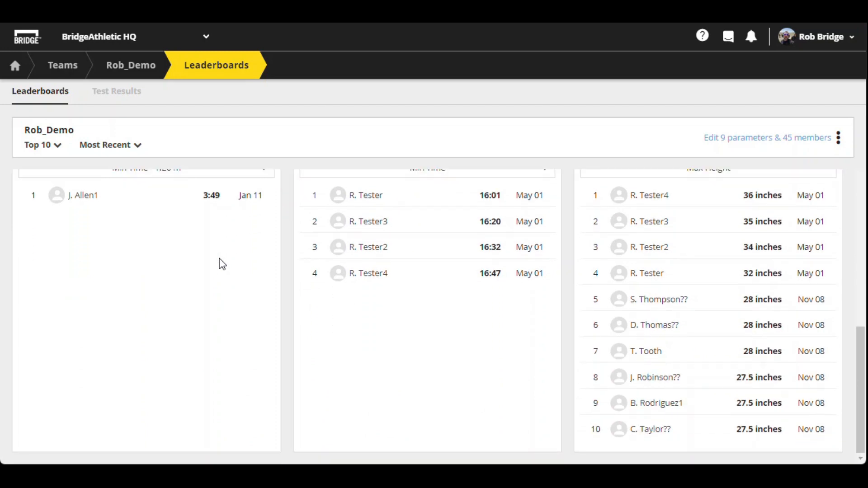
scroll(218, 259, "up", 15)
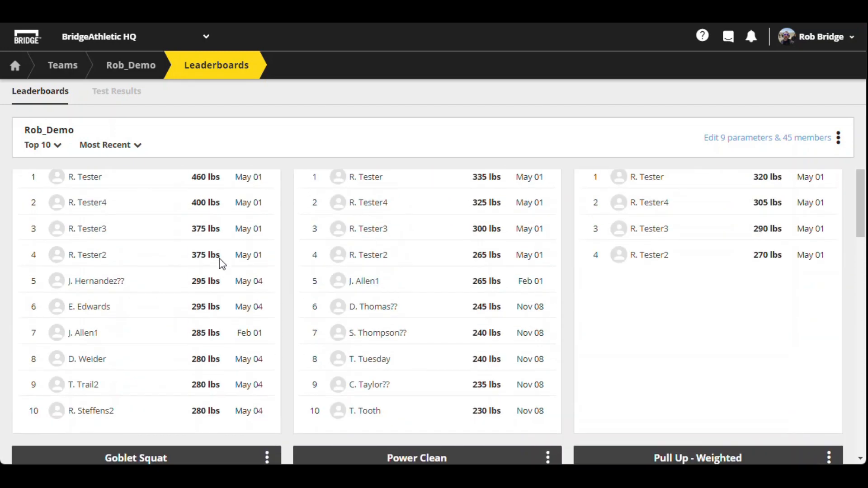
left_click(123, 99)
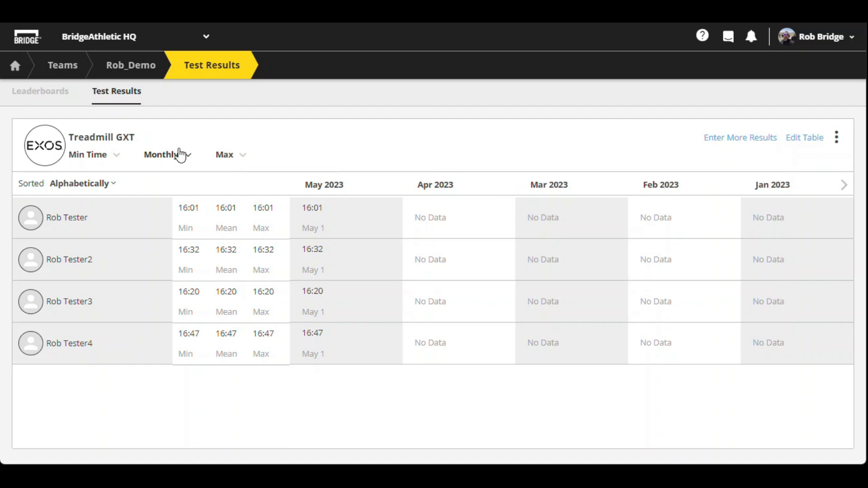
Set the team test results table's parameter to Back Squat - Barbell and save the table settings
left_click(807, 141)
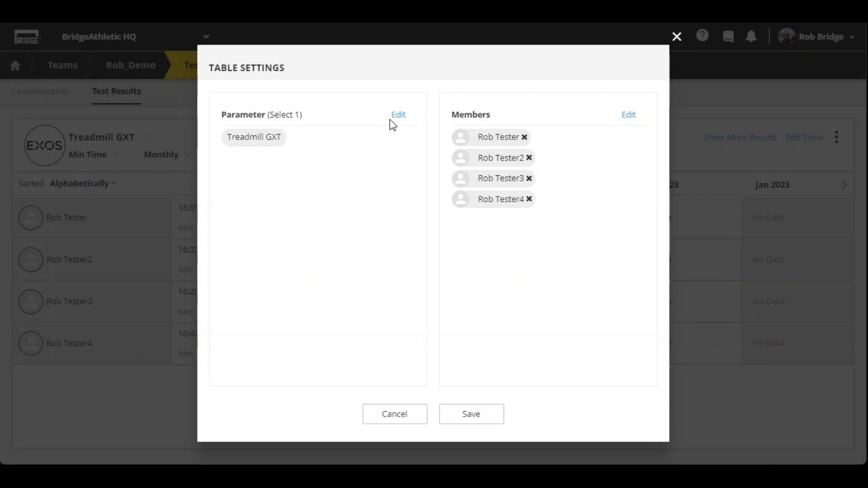
left_click(402, 117)
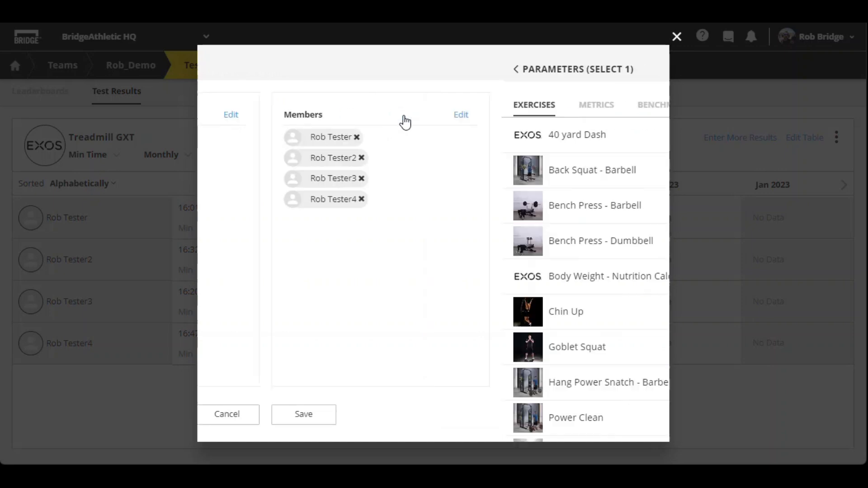
left_click(335, 169)
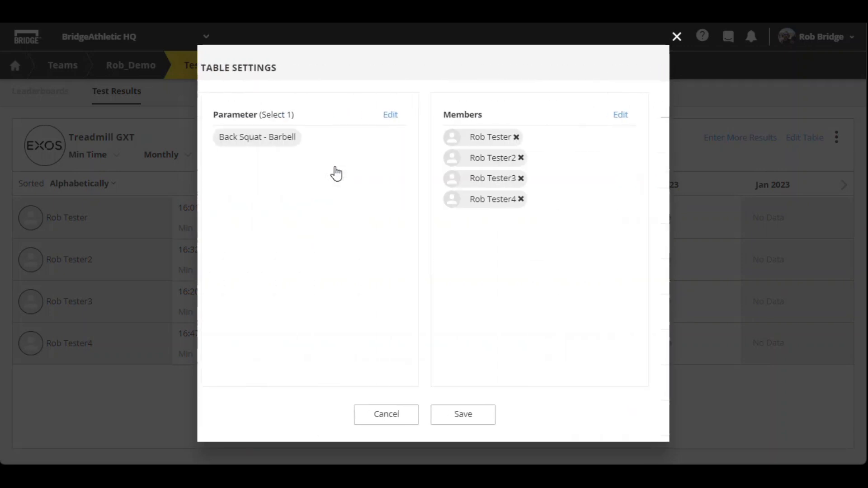
left_click(465, 417)
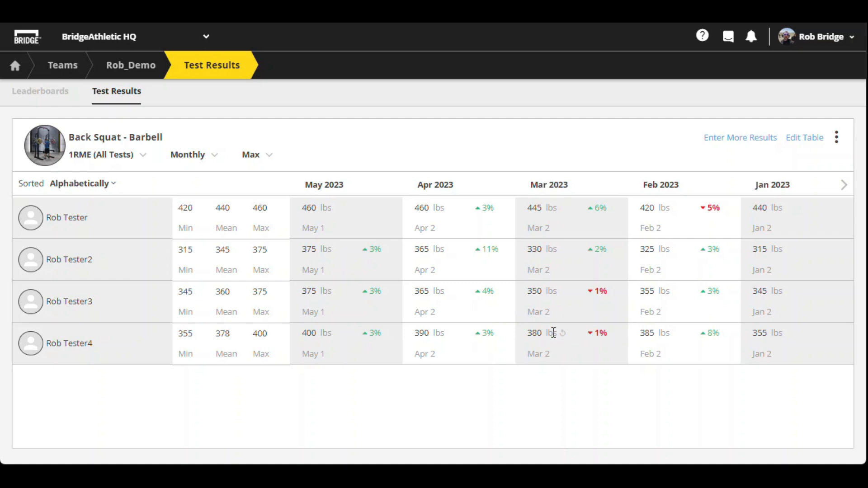
Switch the team test results table to Bench Press - Barbell and save the table settings
left_click(809, 142)
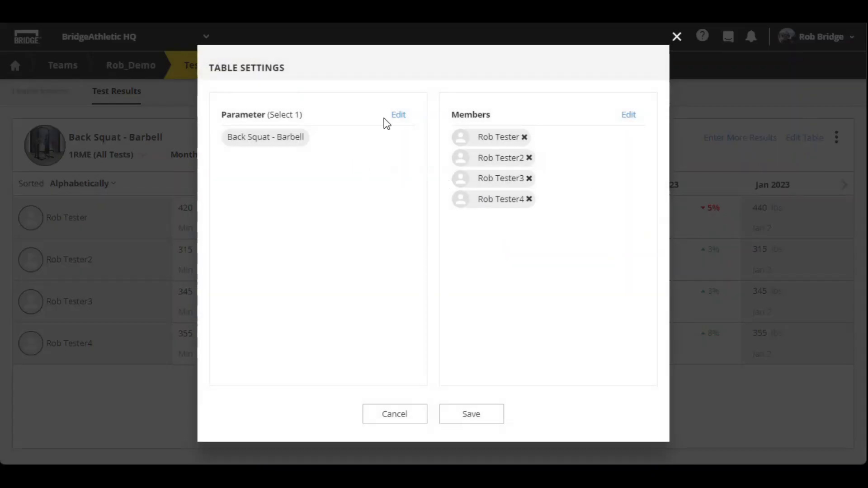
left_click(398, 115)
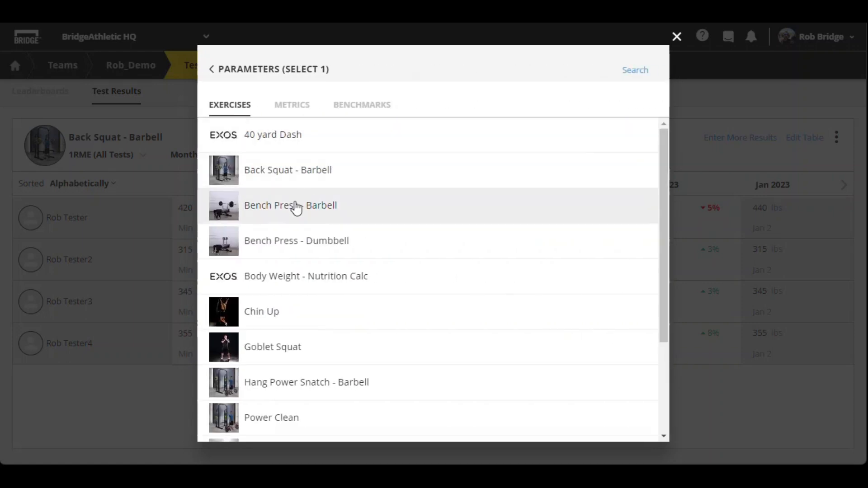
left_click(289, 207)
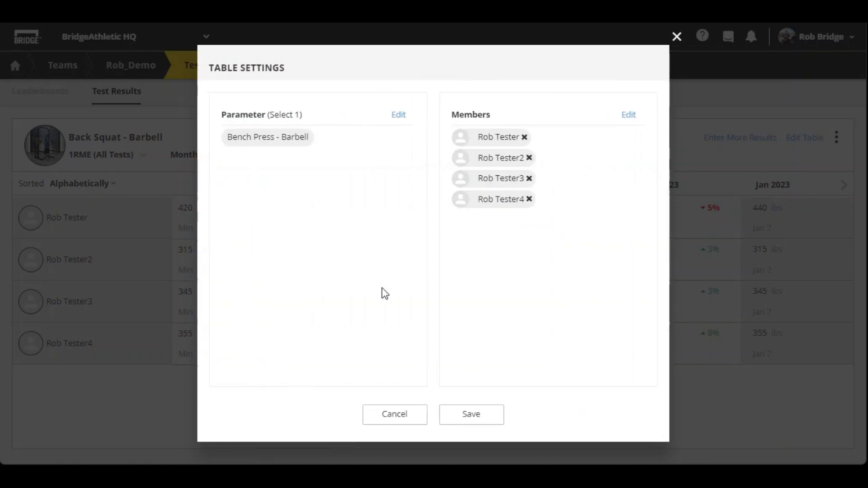
left_click(471, 415)
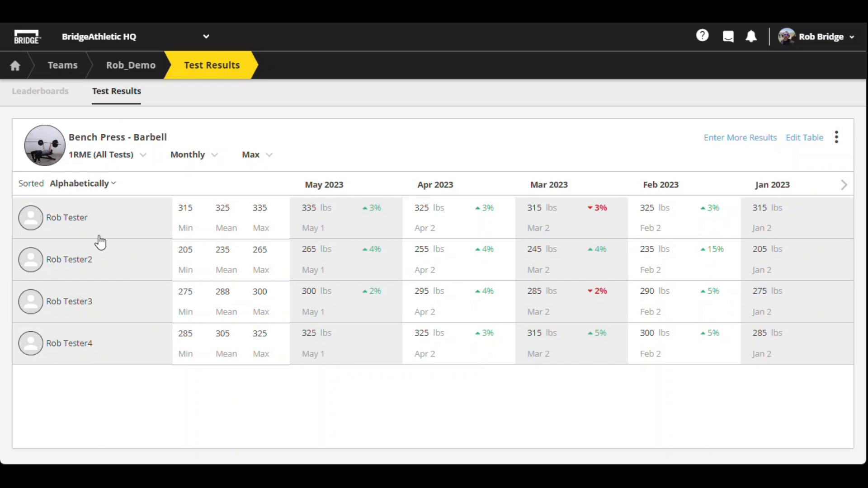
Open the first listed athlete's profile, find the test history, and view the athlete's full test results table
left_click(79, 218)
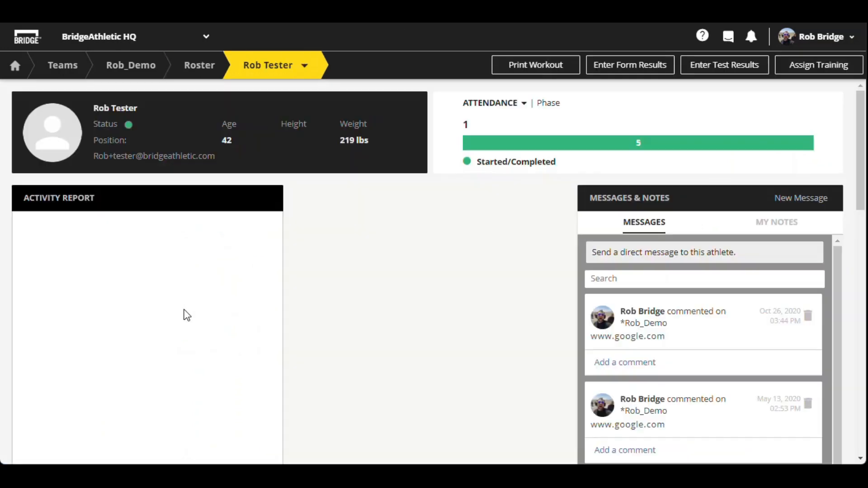
scroll(290, 230, "down", 10)
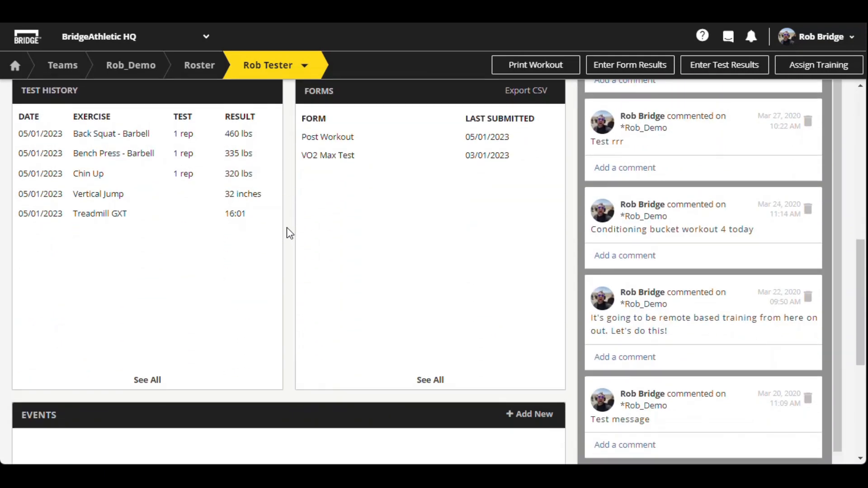
scroll(286, 227, "up", 2)
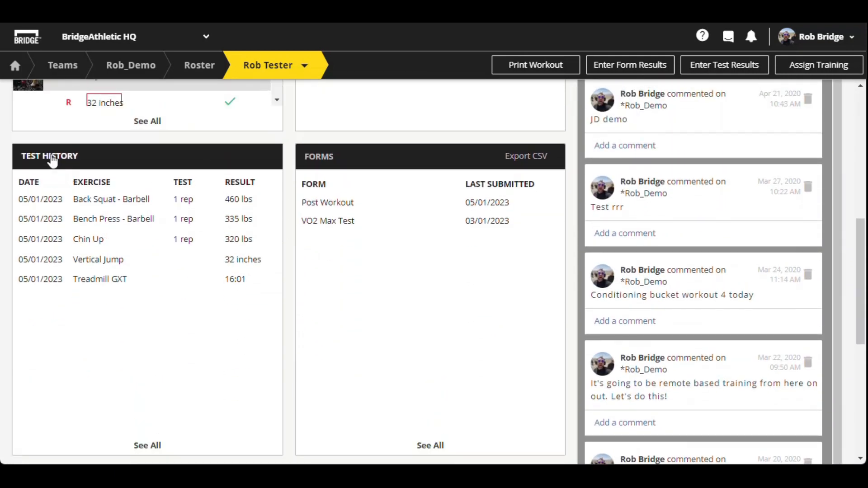
left_click(65, 158)
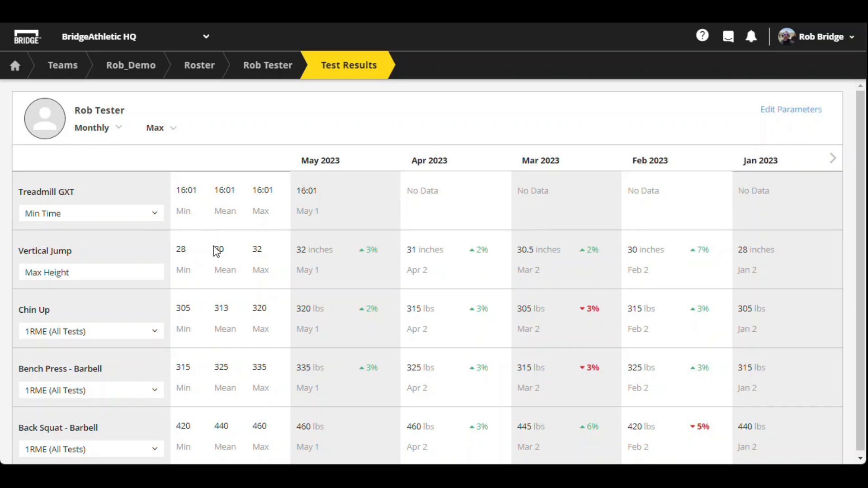
scroll(214, 246, "down", 1)
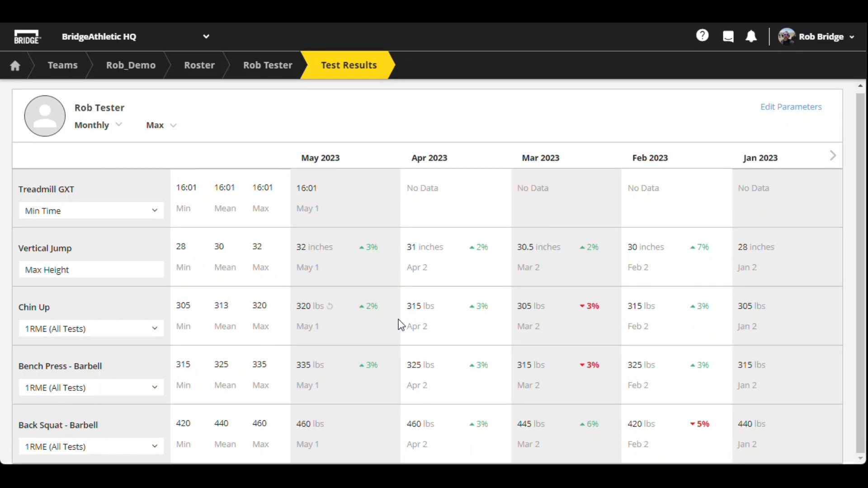
Examine the athlete's Back Squat - Barbell history and graph points, and open the Chin Up history from the test results table
left_click(94, 429)
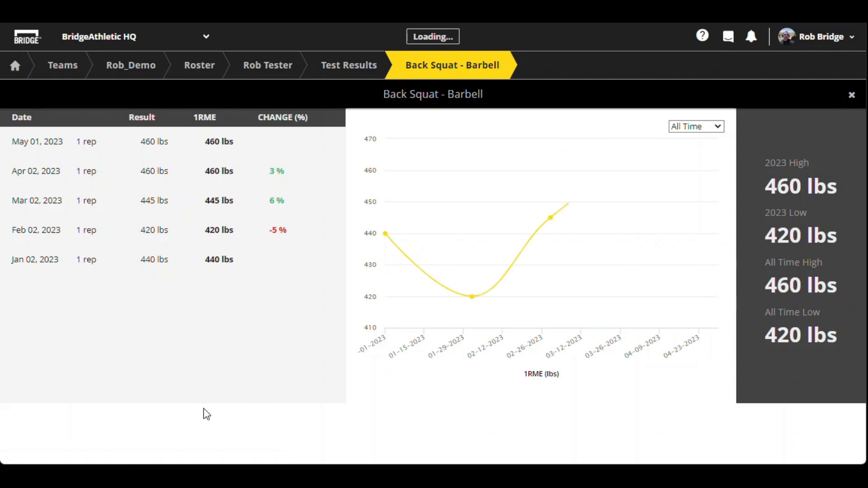
mouse_move(381, 238)
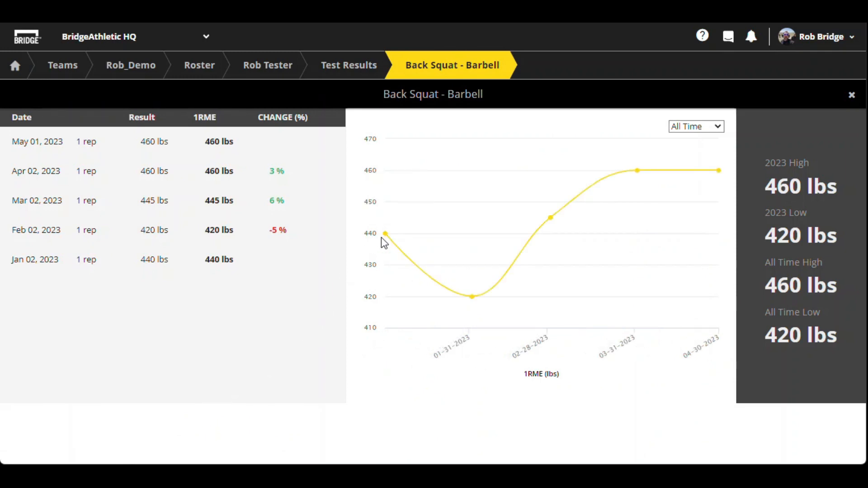
mouse_move(623, 177)
mouse_move(704, 176)
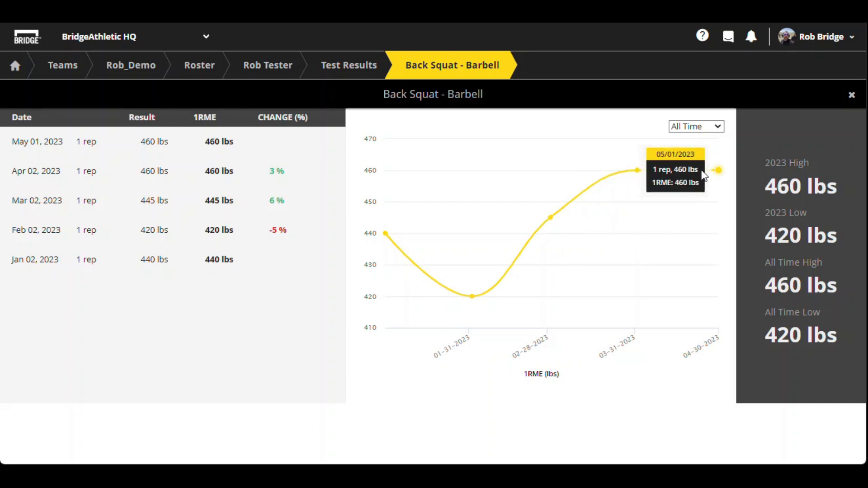
left_click(357, 71)
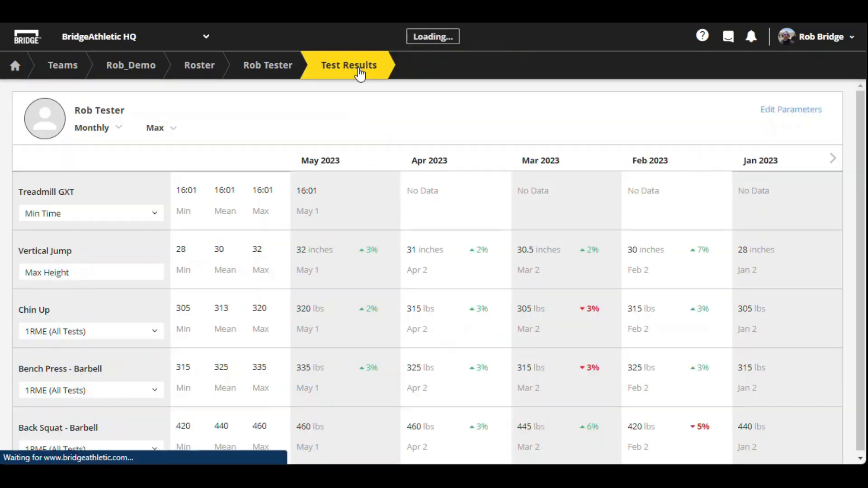
left_click(48, 312)
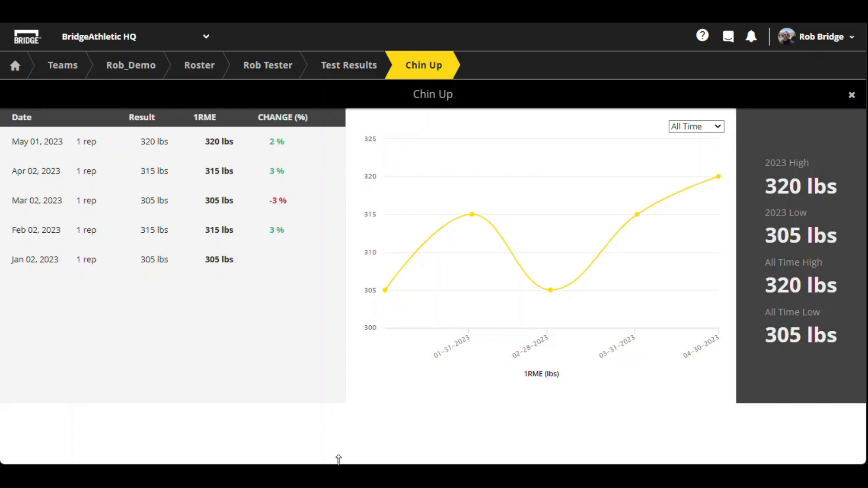
Go to Analytics from the home page, review the Leaderboard - May 2 report, and return to the report list
left_click(16, 68)
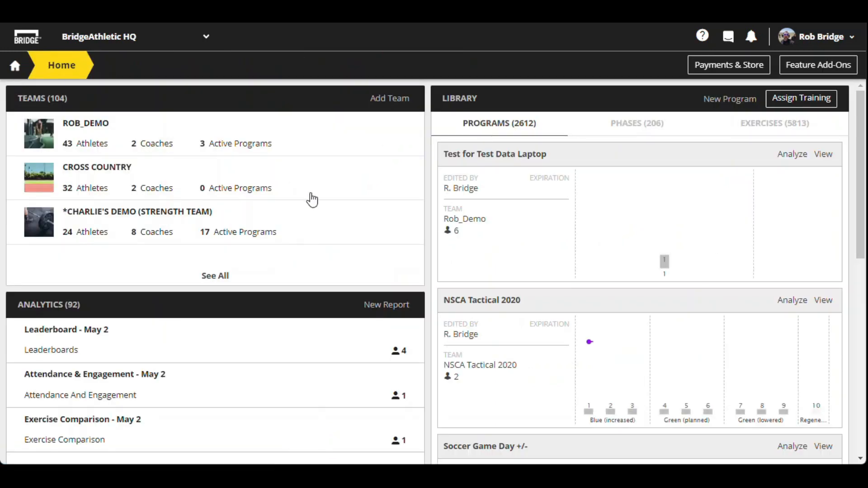
left_click(52, 305)
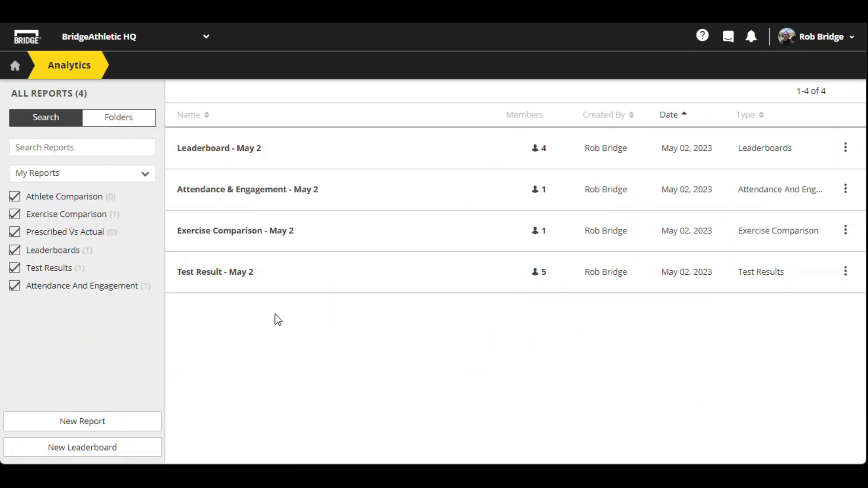
left_click(241, 154)
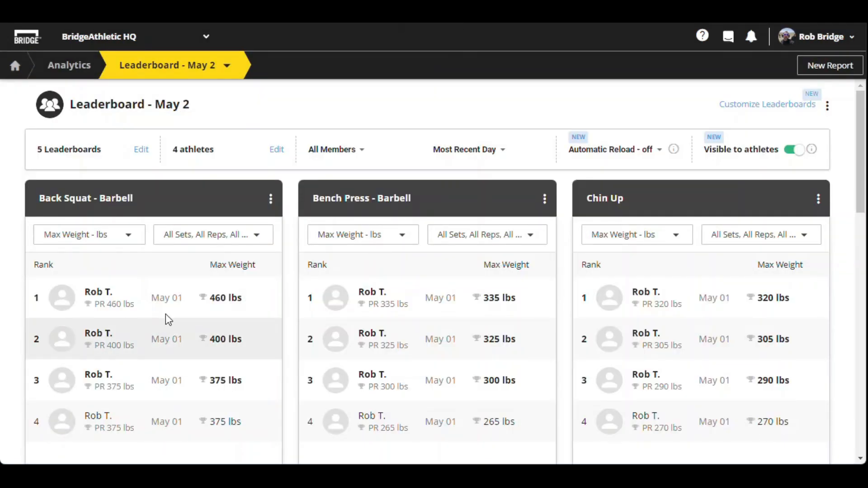
scroll(320, 287, "down", 2)
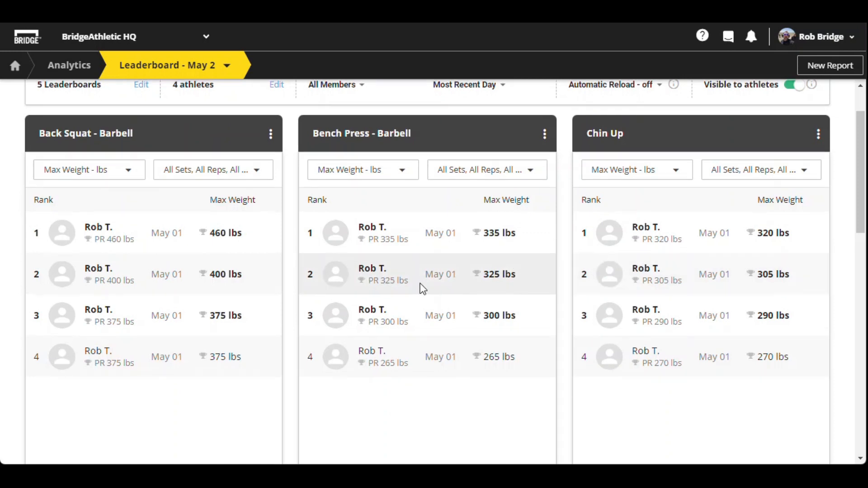
scroll(421, 287, "up", 2)
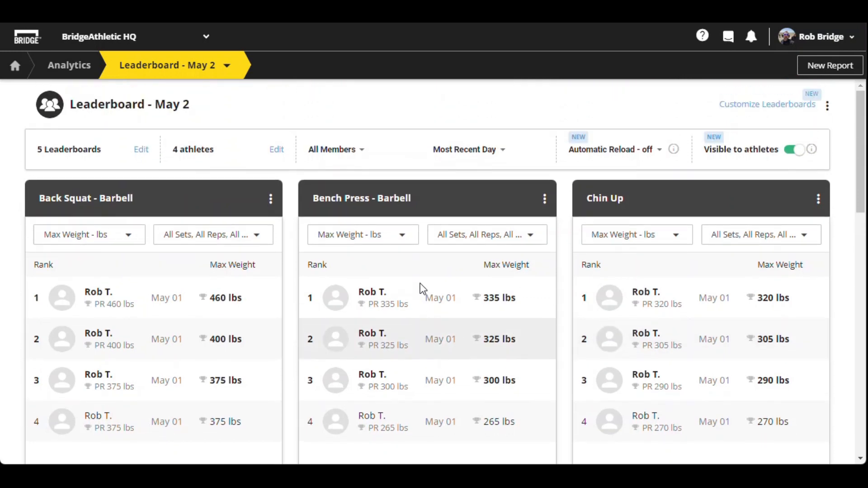
left_click(228, 68)
left_click(72, 65)
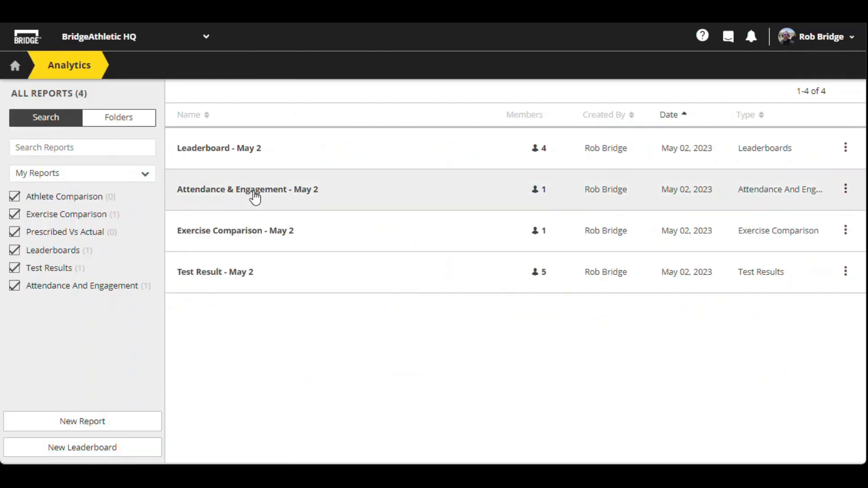
Open the Attendance & Engagement - May 2 report and show its weekly Workouts chart as a bar chart
left_click(255, 196)
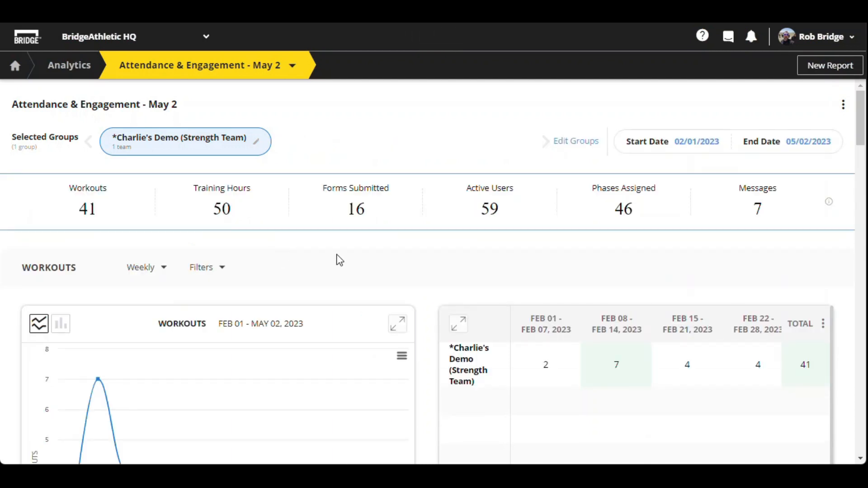
scroll(339, 261, "down", 5)
mouse_move(71, 330)
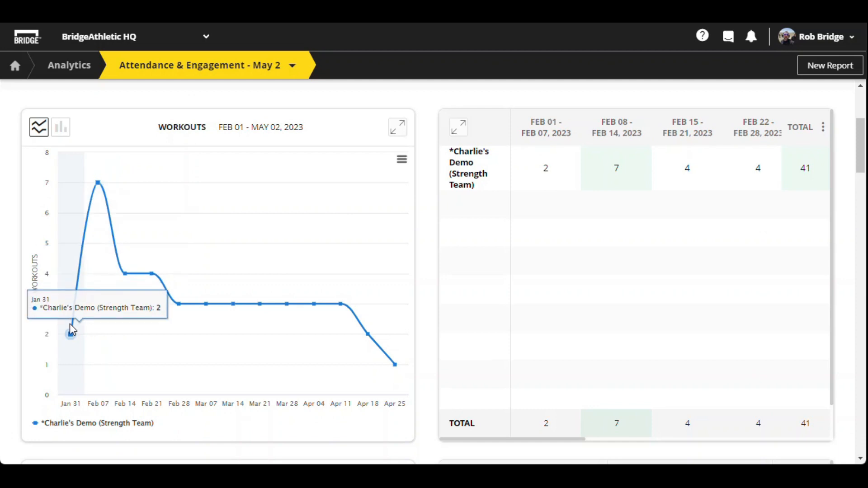
left_click(62, 130)
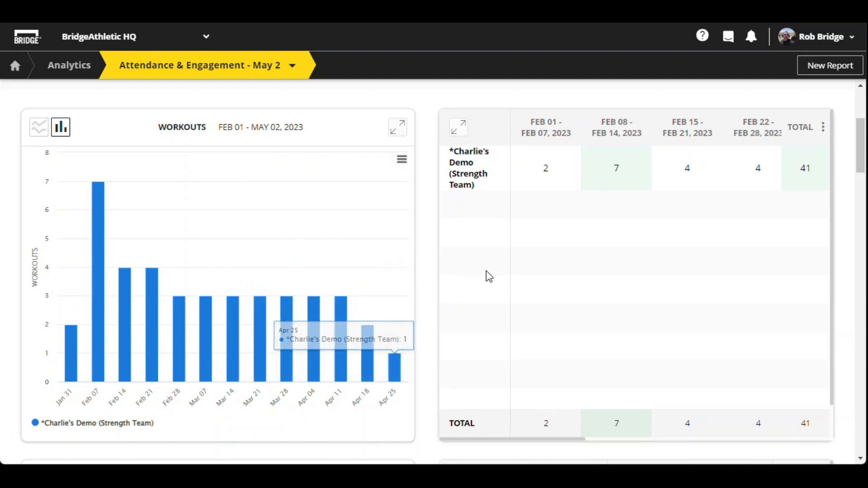
View the Workouts bar chart enlarged, restore its size, and show its image download options
left_click(401, 132)
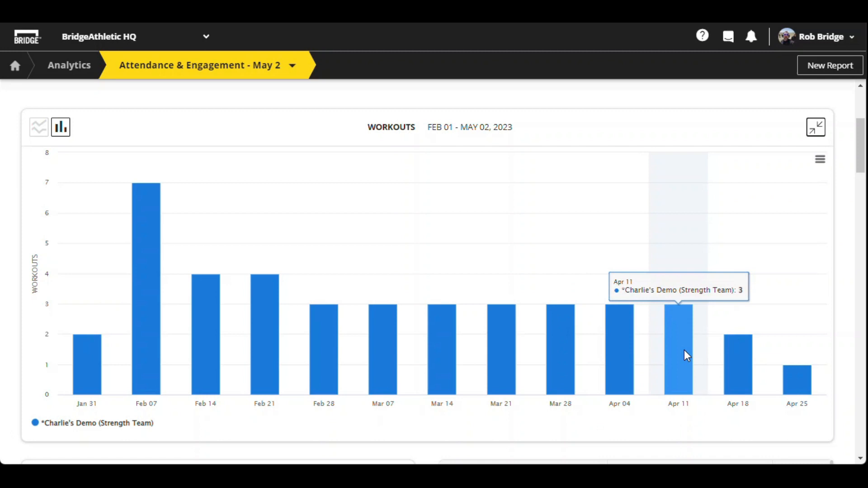
left_click(820, 132)
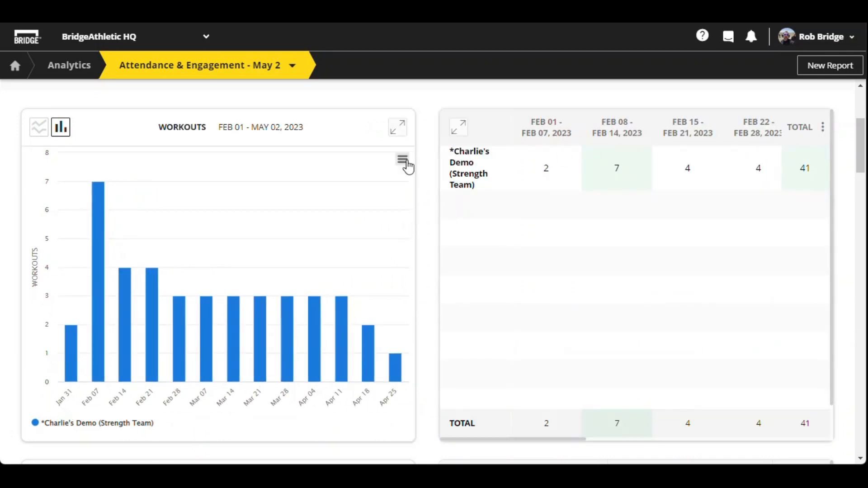
left_click(403, 161)
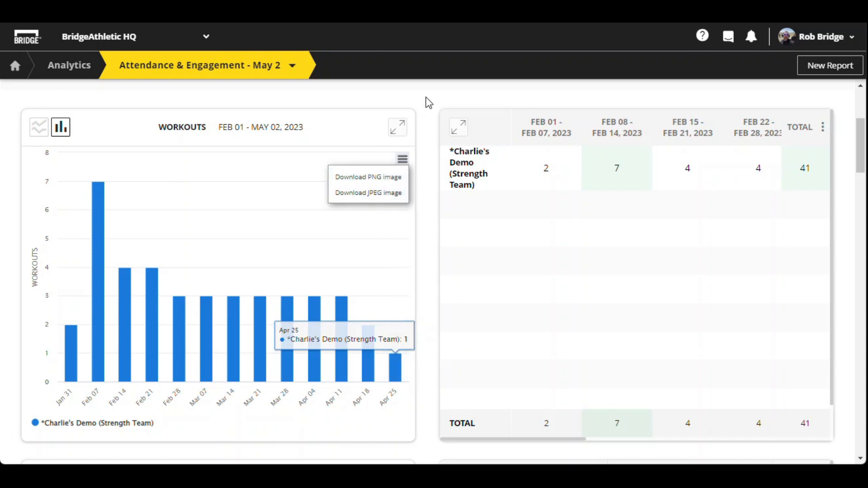
Review the completed and missed workouts chart, and show the weekly Active Users chart as a bar chart
scroll(416, 179, "down", 7)
mouse_move(261, 322)
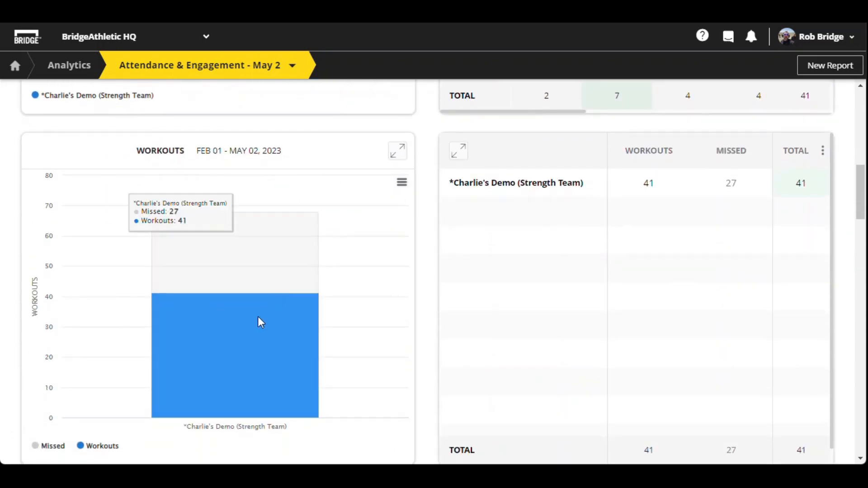
scroll(223, 361, "down", 2)
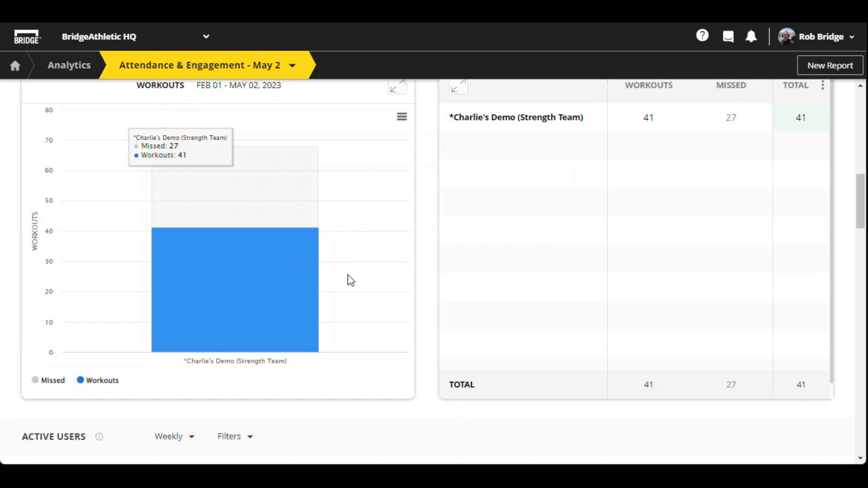
scroll(431, 290, "down", 7)
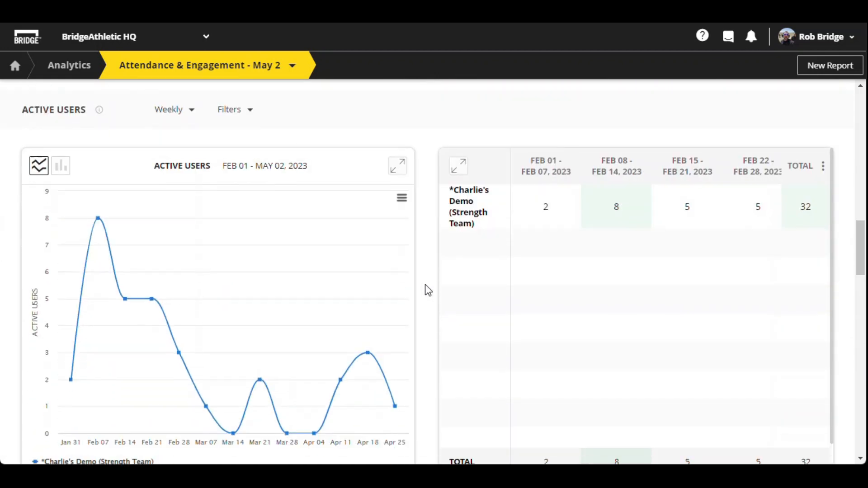
scroll(425, 284, "down", 1)
scroll(425, 284, "up", 1)
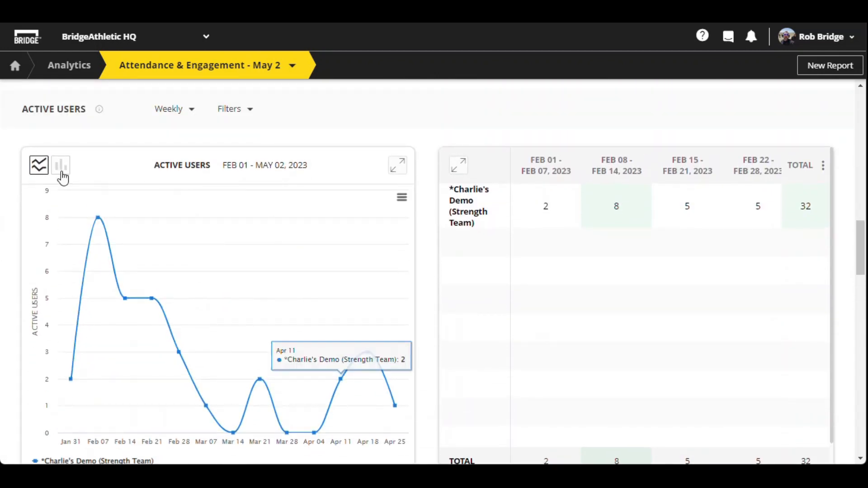
left_click(62, 173)
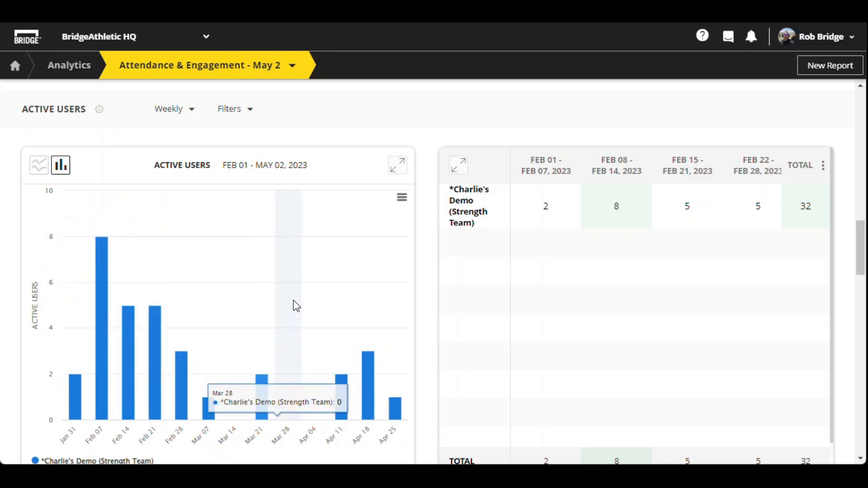
Show the weekly Forms Submitted chart as a bar chart and bring the most recent weeks of its table into view
scroll(418, 268, "down", 2)
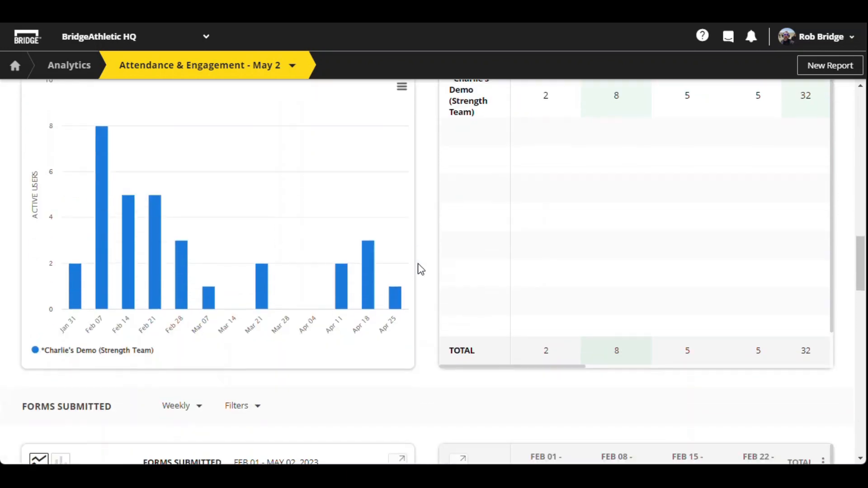
scroll(419, 269, "down", 8)
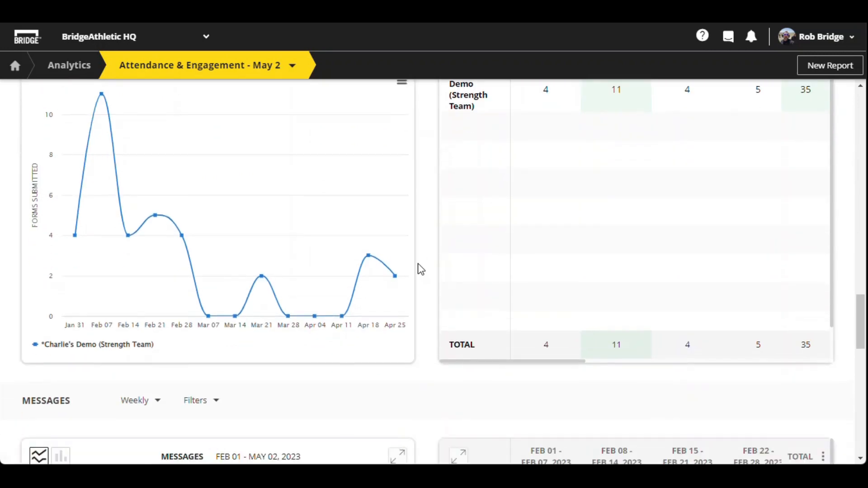
scroll(418, 267, "up", 1)
left_click(61, 116)
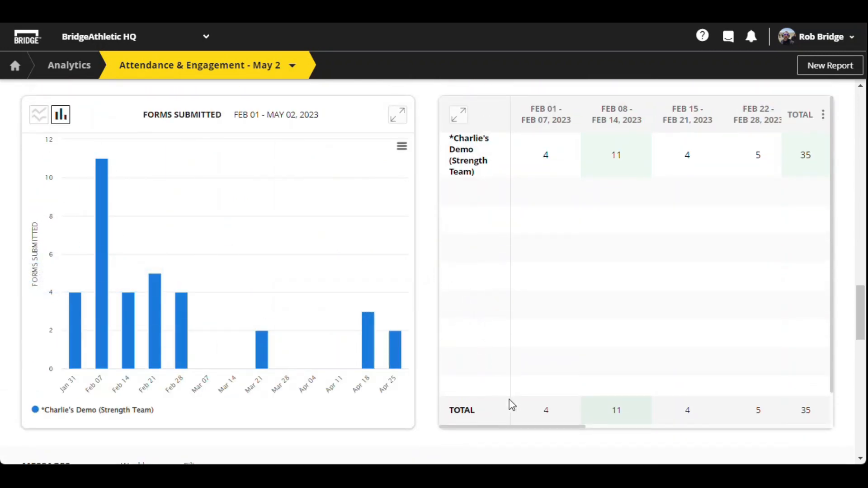
left_click_drag(511, 427, 760, 431)
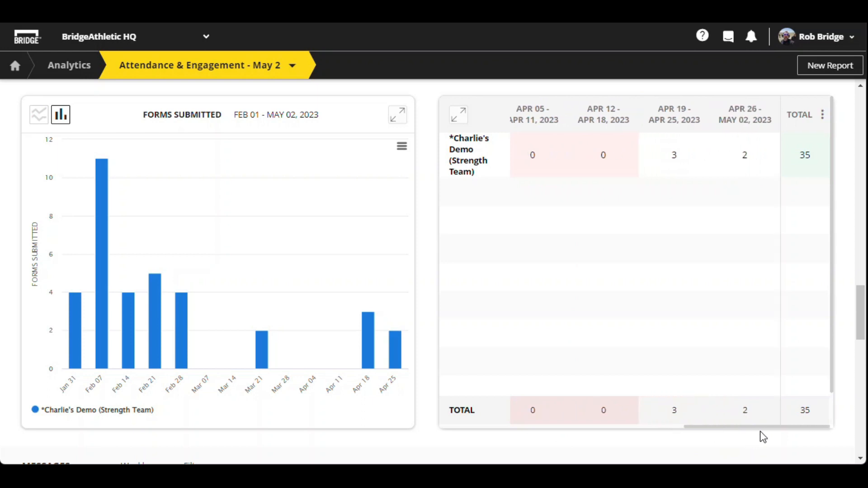
Show the weekly Messages chart as a bar chart and review it with its table
scroll(432, 383, "down", 7)
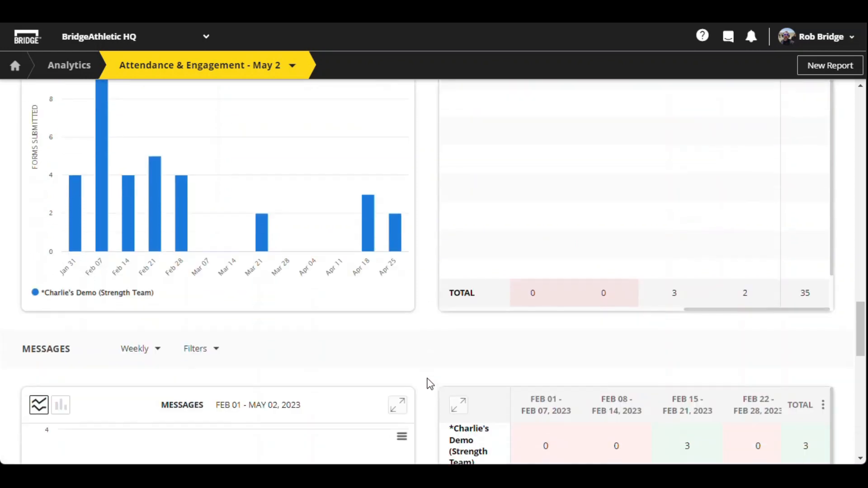
scroll(390, 334, "down", 3)
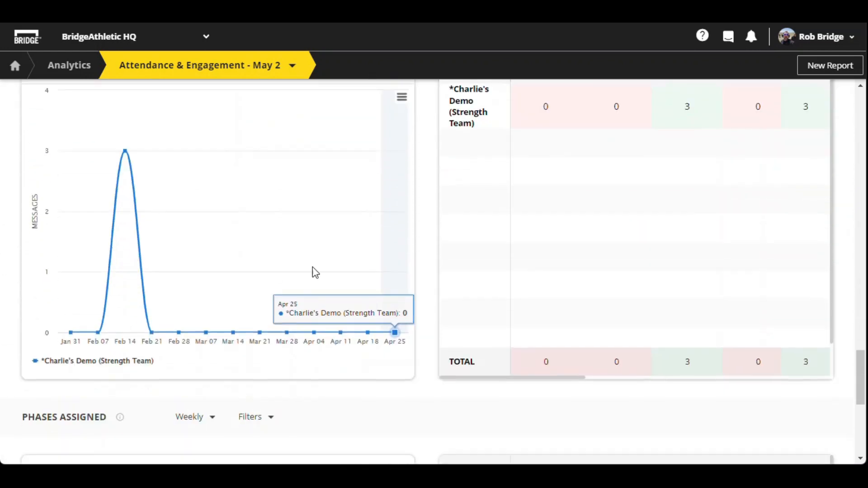
scroll(74, 142, "up", 3)
left_click(65, 199)
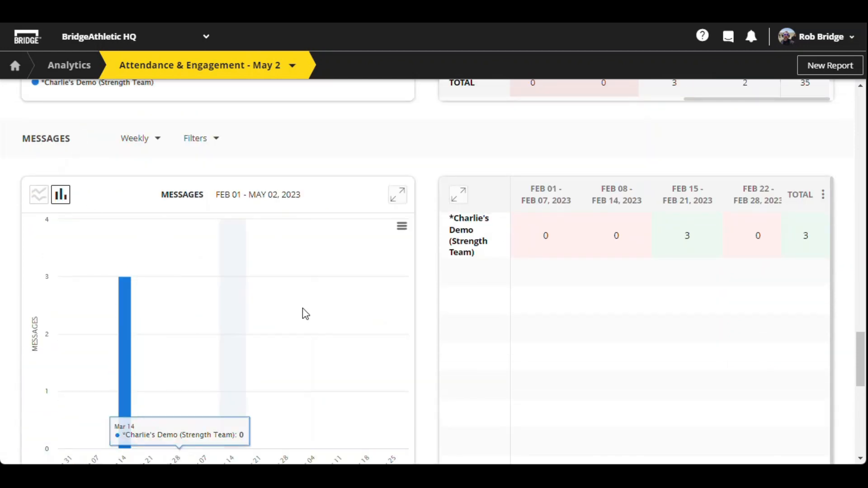
scroll(302, 312, "down", 2)
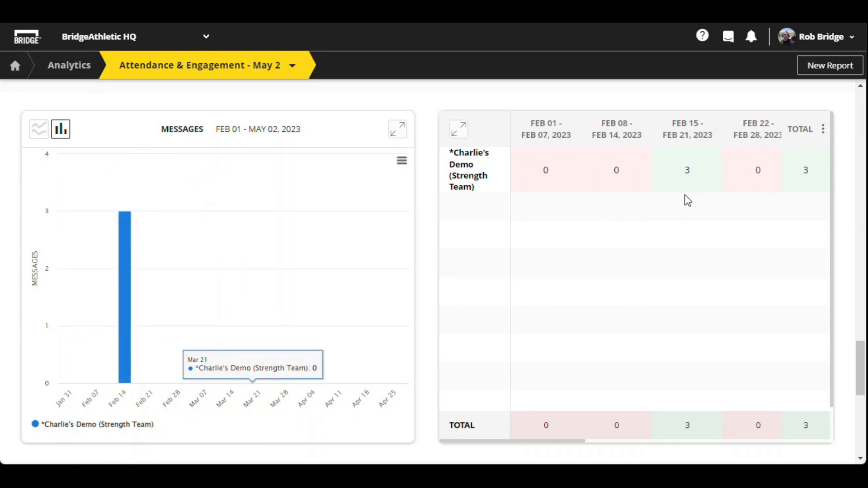
Show the weekly Phases Assigned chart as a bar chart and bring the most recent weeks of its table into view
scroll(441, 224, "down", 9)
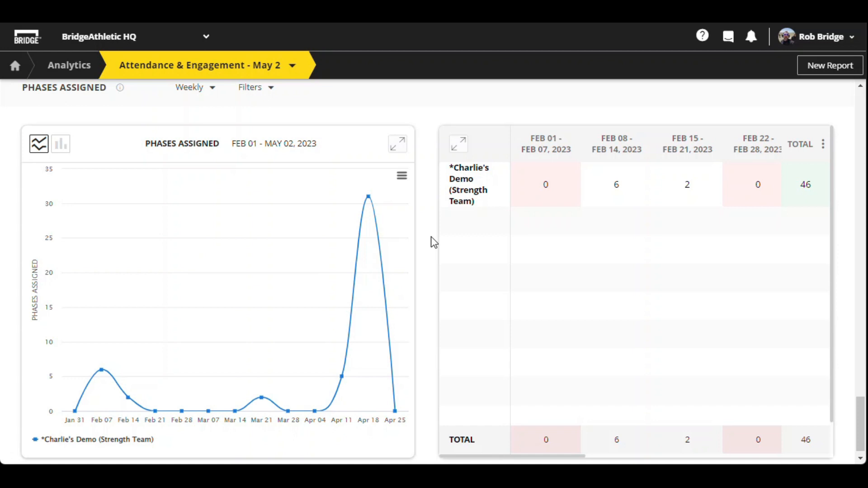
left_click(59, 145)
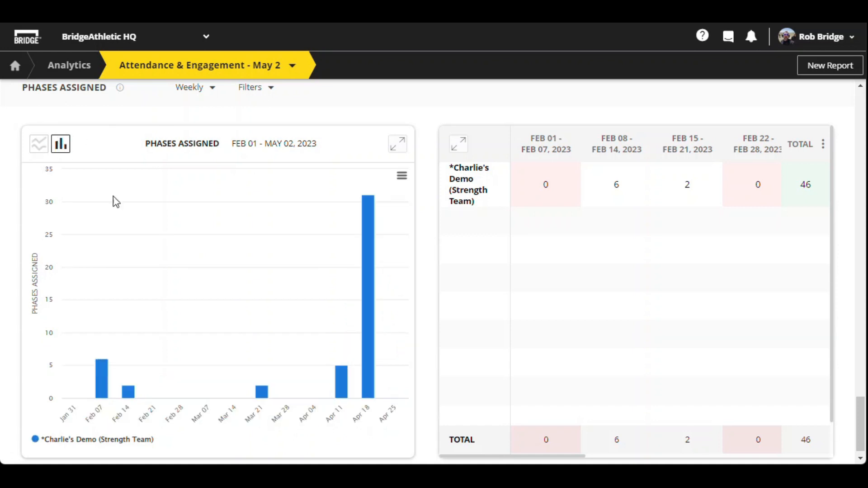
mouse_move(362, 278)
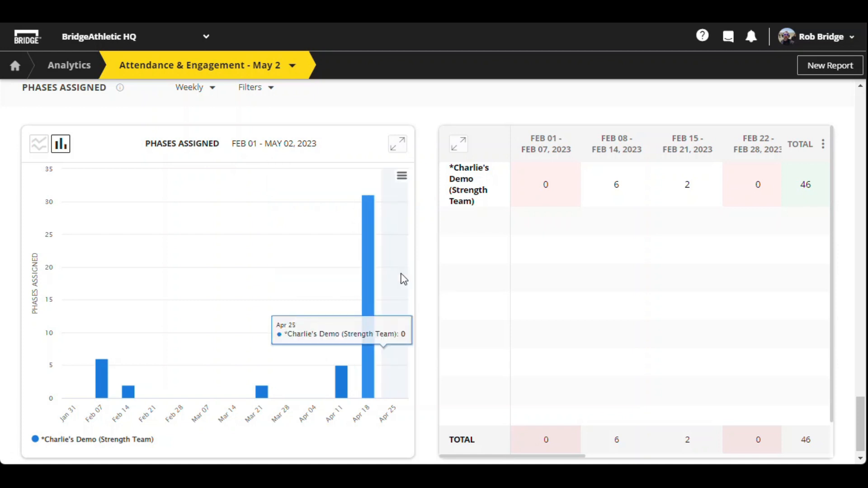
scroll(424, 277, "down", 1)
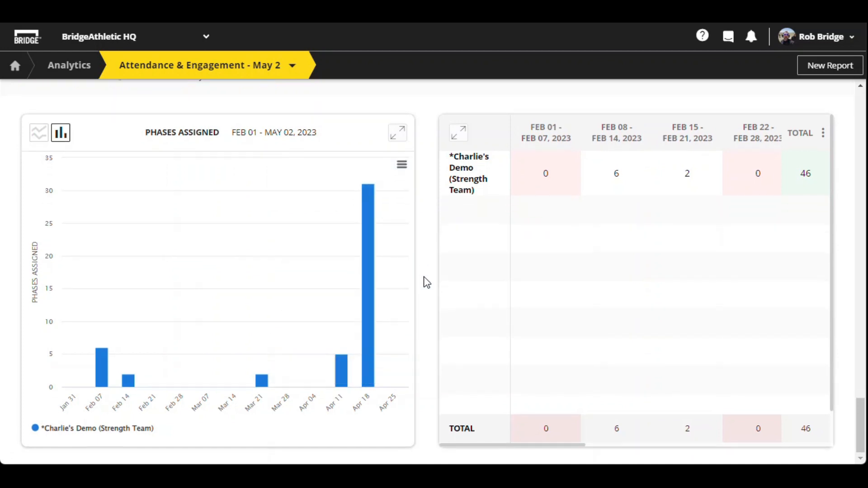
left_click(402, 167)
left_click_drag(530, 446, 779, 437)
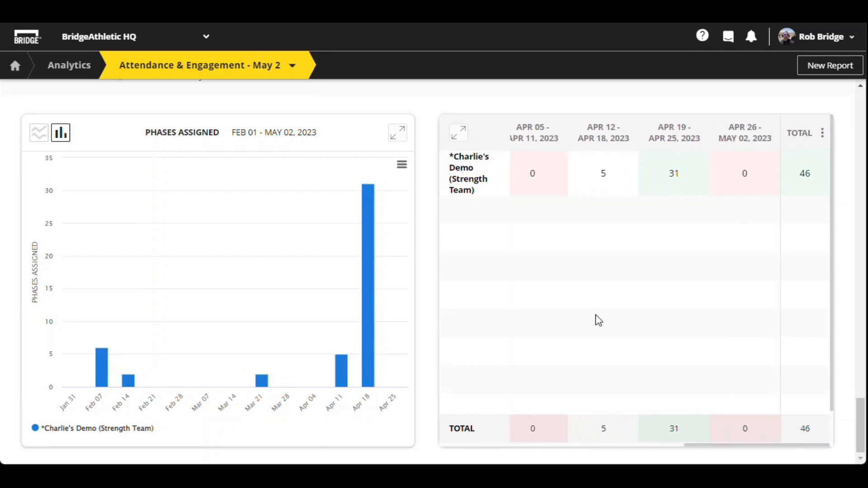
Go back to the report's Workouts section, view its filter options, and close them without changes
scroll(423, 248, "up", 20)
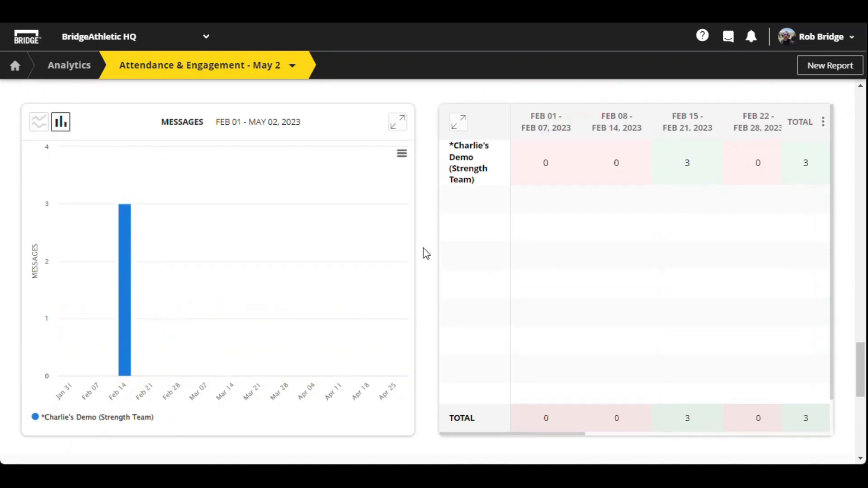
scroll(423, 247, "up", 10)
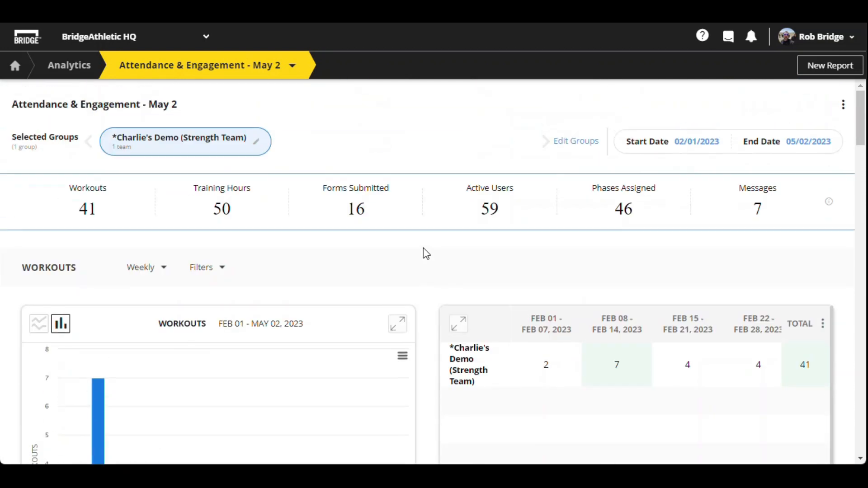
scroll(171, 265, "down", 3)
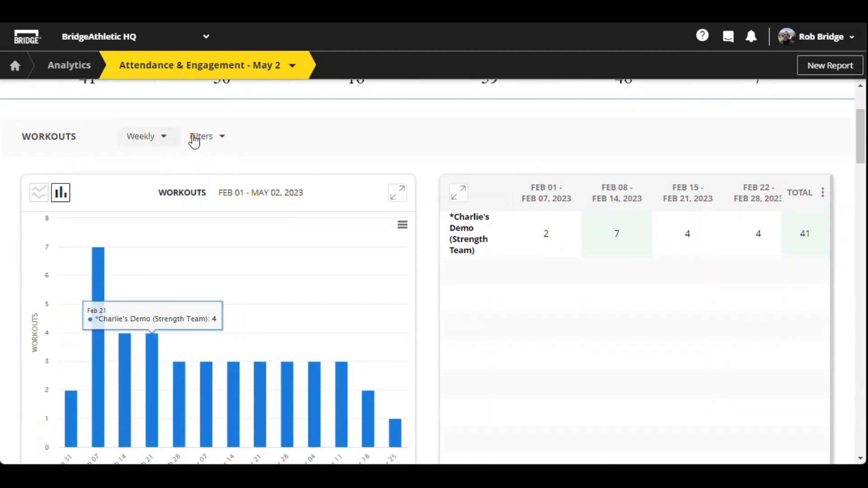
left_click(223, 142)
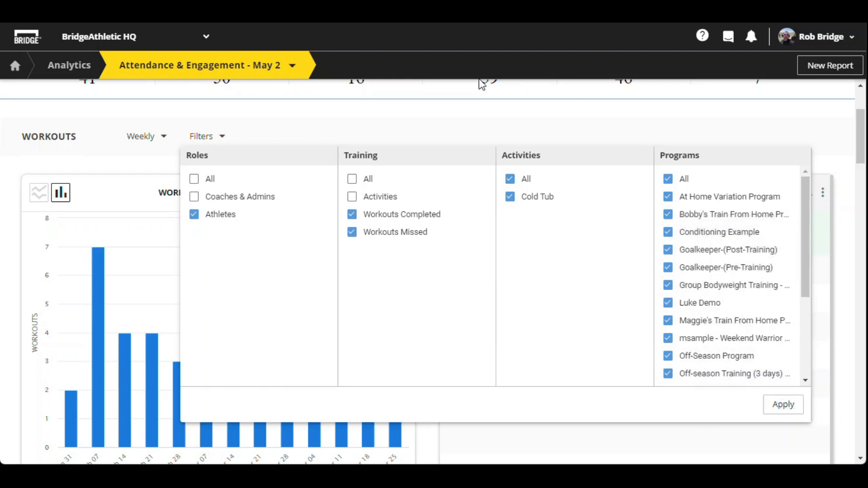
left_click(432, 104)
Set the Workouts interval to Monthly for that section only and review the chart and table
left_click(163, 137)
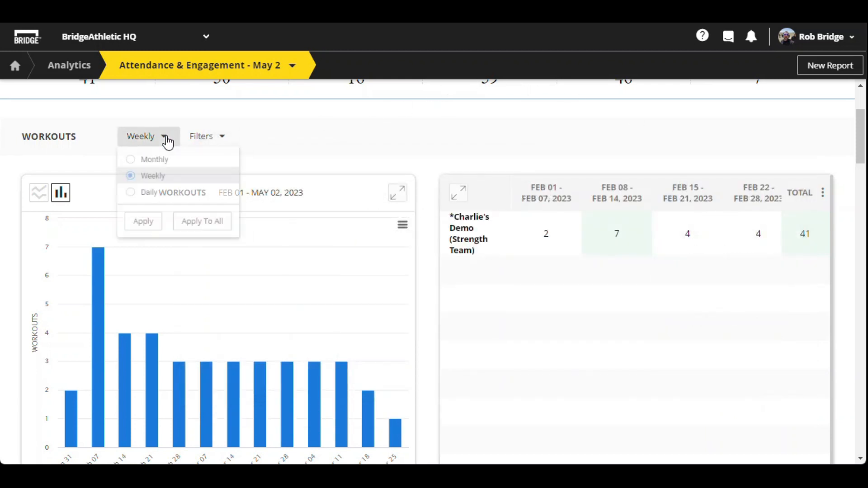
left_click(134, 160)
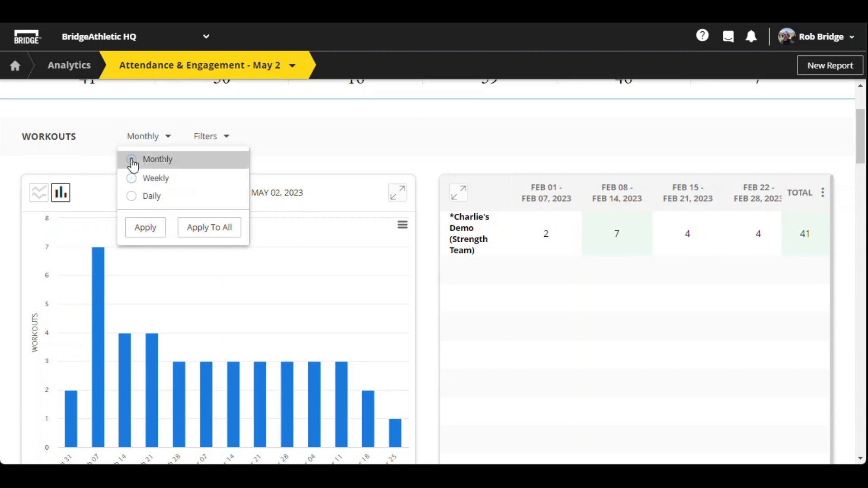
left_click(138, 228)
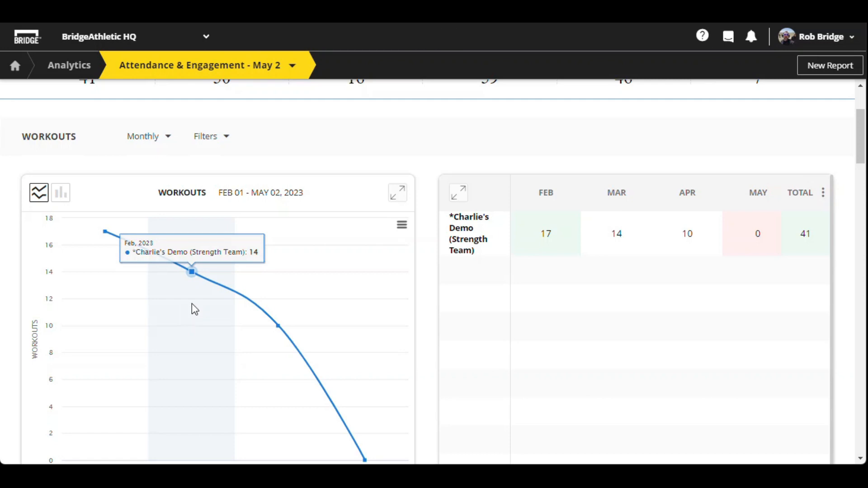
scroll(191, 303, "down", 3)
scroll(187, 291, "up", 3)
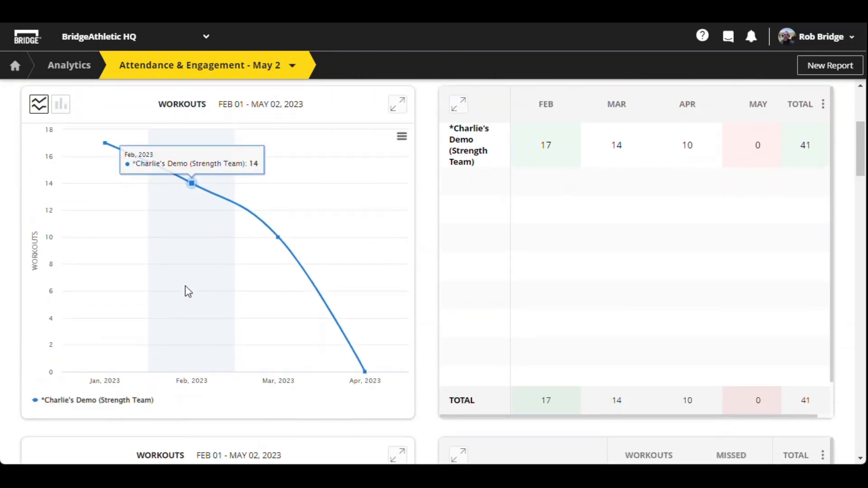
Set the Workouts interval to Daily for that section and show the data as a bar chart
left_click(168, 137)
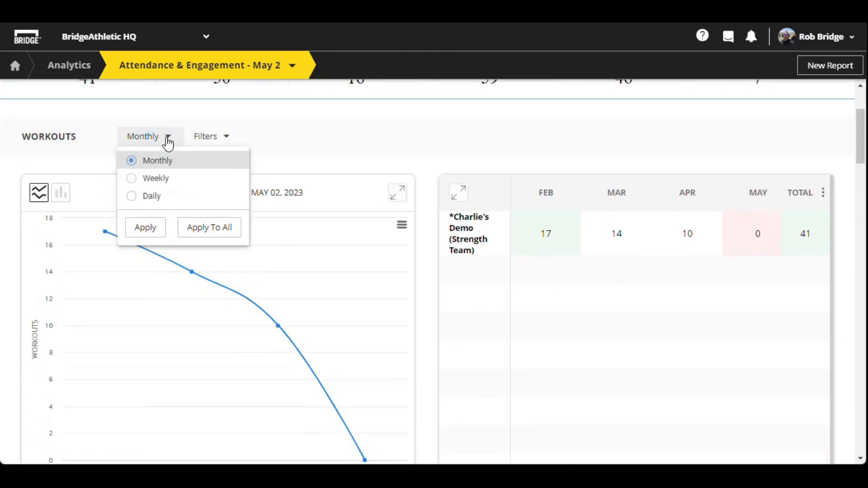
left_click(149, 195)
left_click(145, 228)
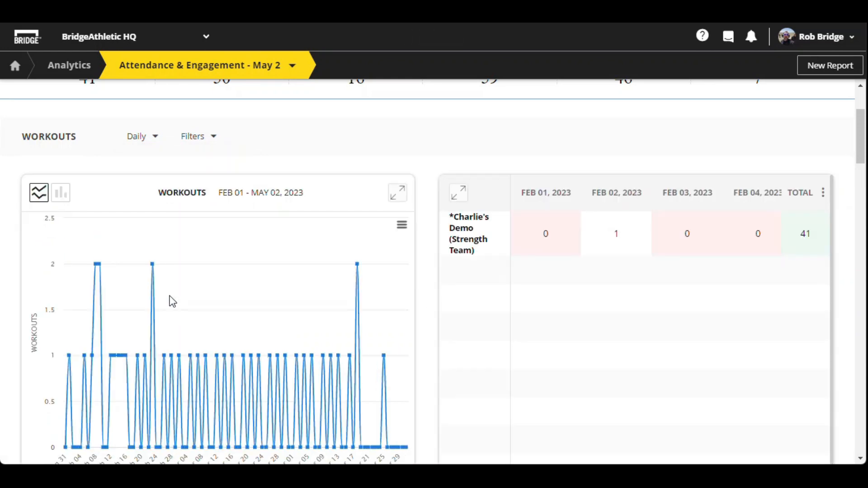
left_click(62, 194)
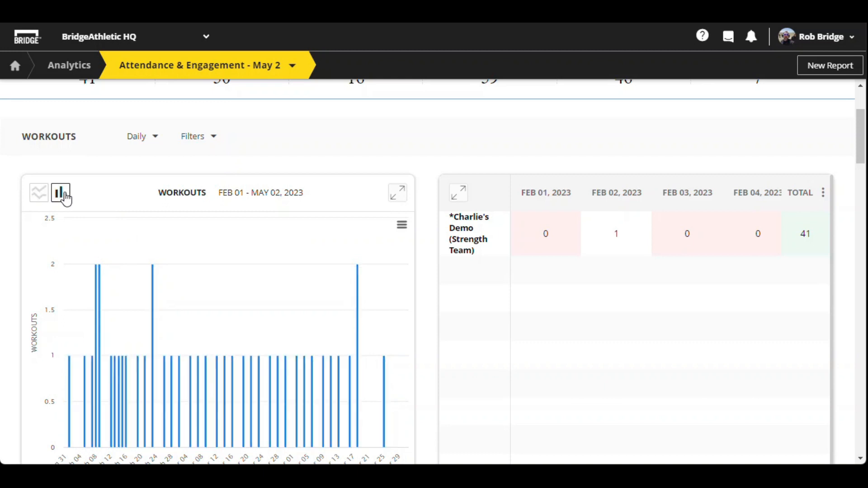
mouse_move(207, 359)
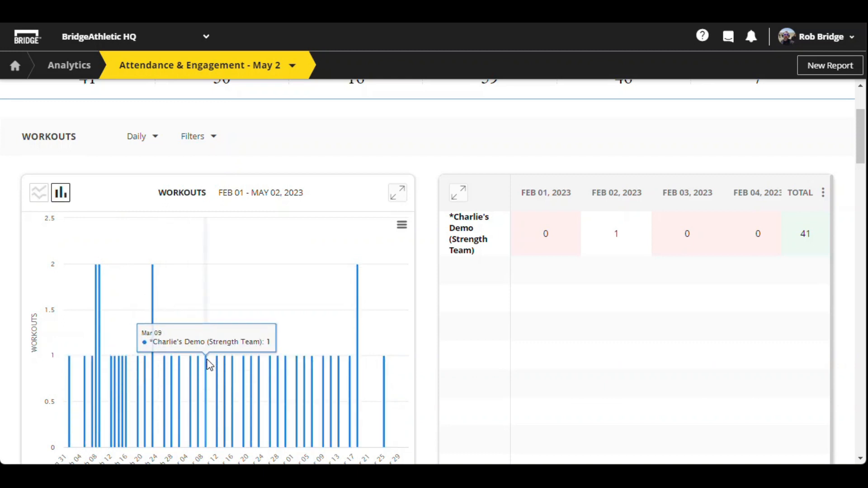
Open the Exercise Comparison - May 2 report from the report list and examine the monthly weights on its line chart
left_click(76, 67)
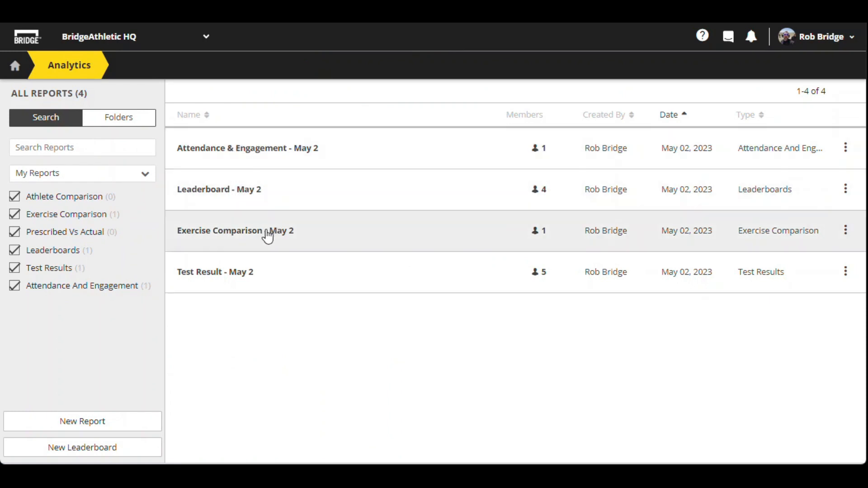
left_click(266, 236)
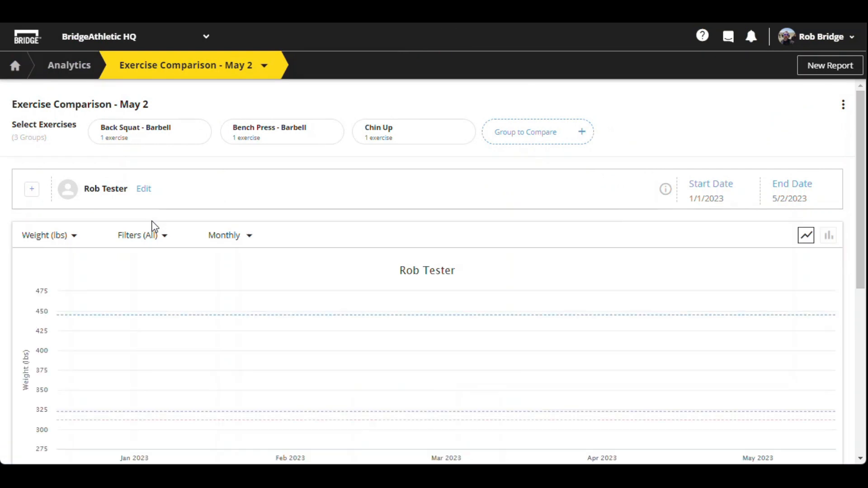
scroll(234, 244, "down", 2)
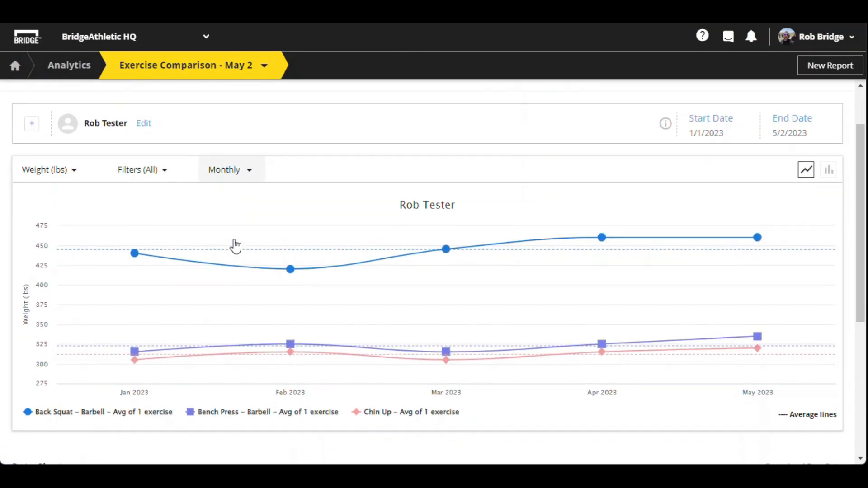
mouse_move(134, 253)
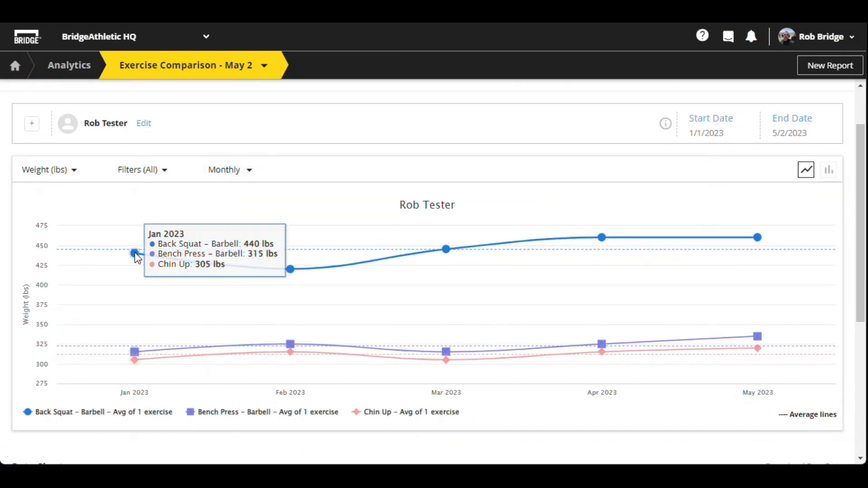
mouse_move(288, 280)
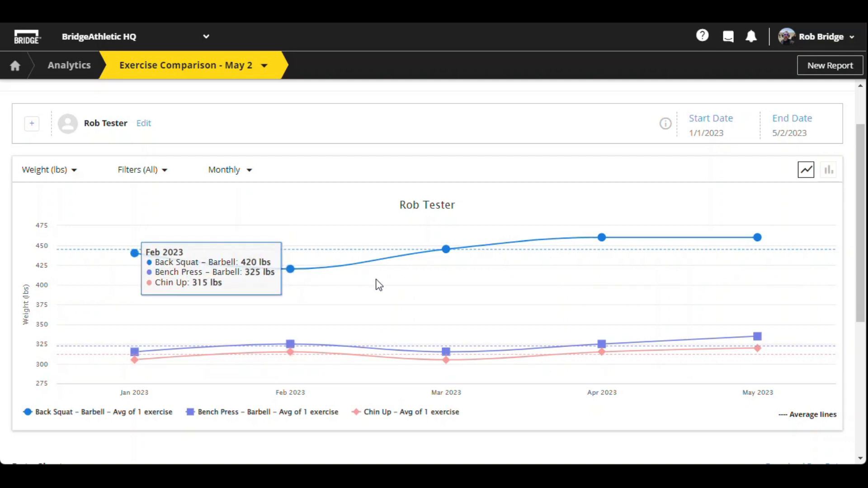
mouse_move(457, 252)
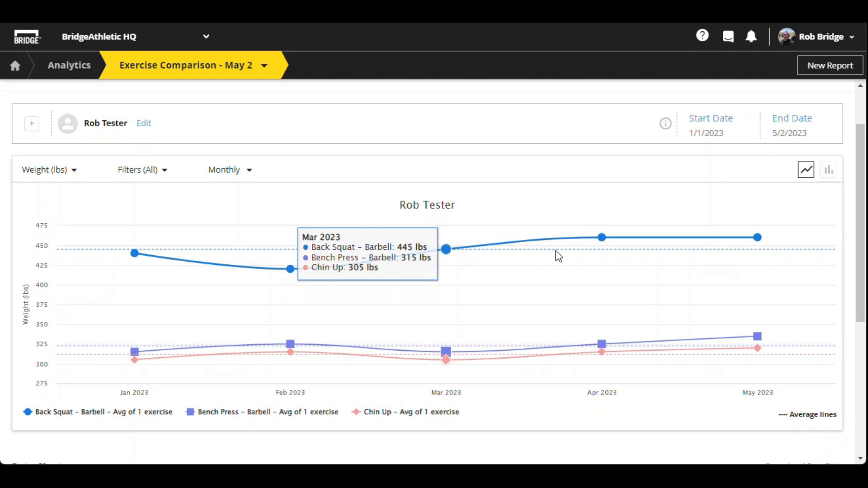
mouse_move(602, 242)
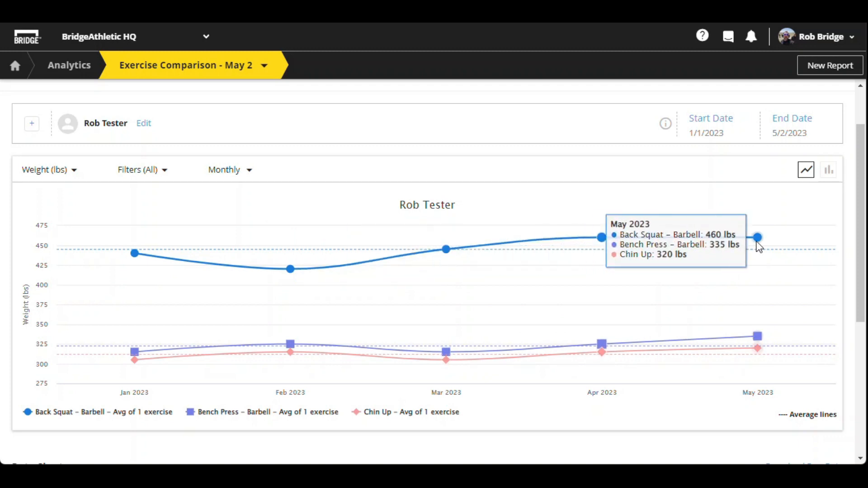
Review the Exercise Comparison report's monthly data table and return to the home page
scroll(555, 242, "down", 1)
scroll(555, 242, "down", 3)
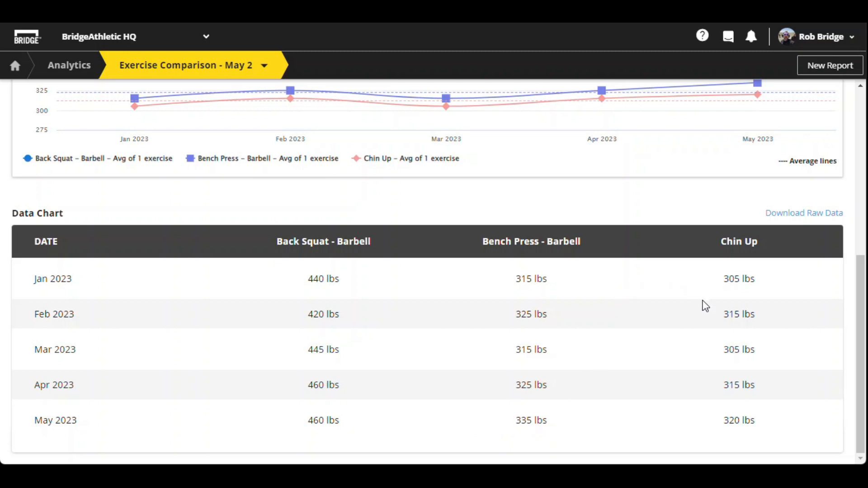
left_click(18, 67)
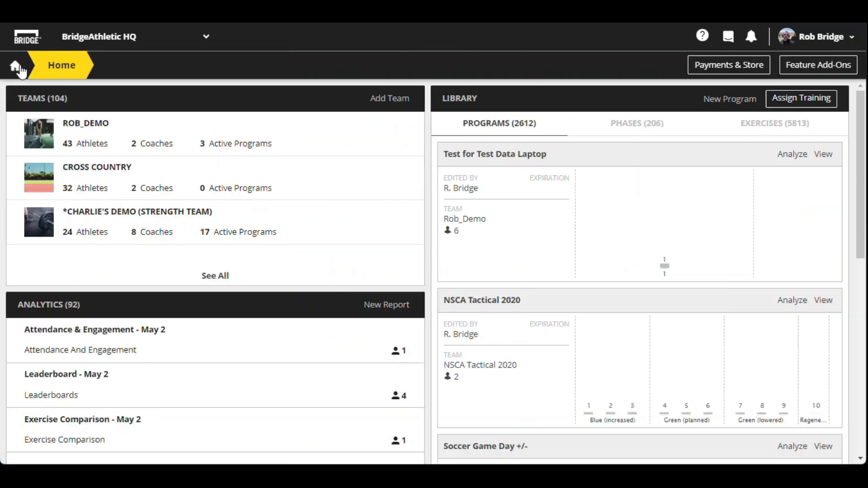